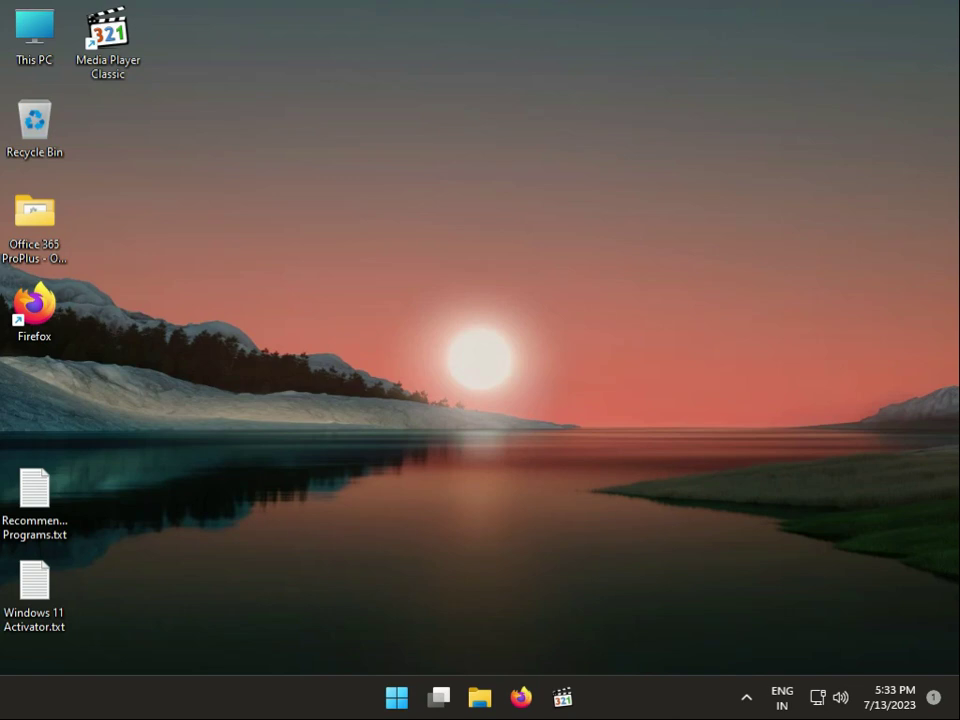
# Open the Start menu from the taskbar's Start button.
pyautogui.click(398, 703)
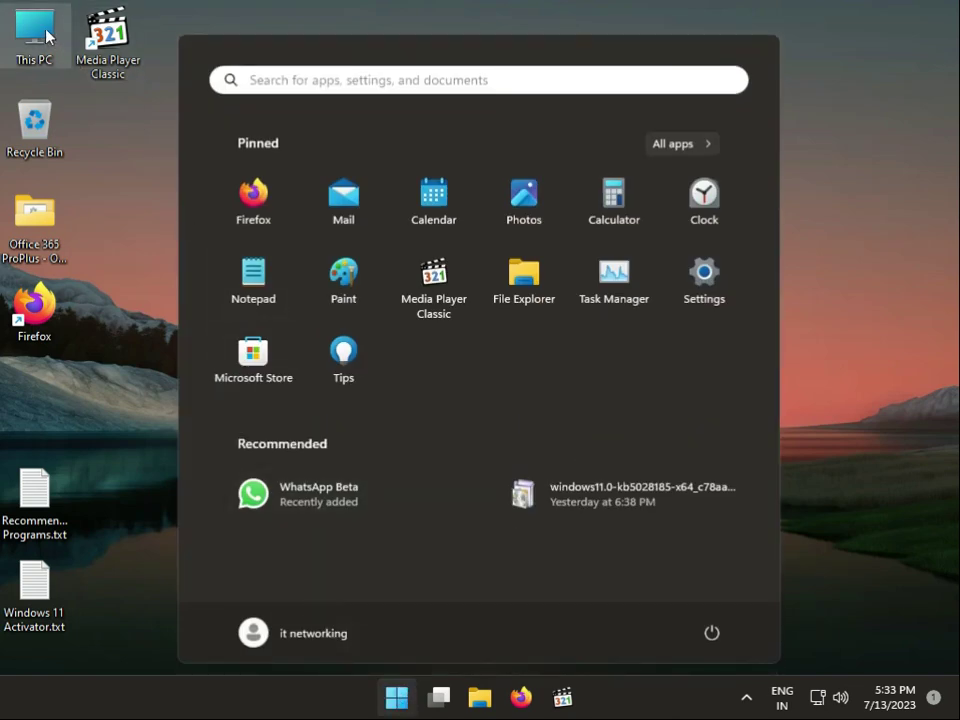
# View This PC in File Explorer, showing Local Disk (C:) and CD Drive (D:), then close it.
pyautogui.click(45, 35)
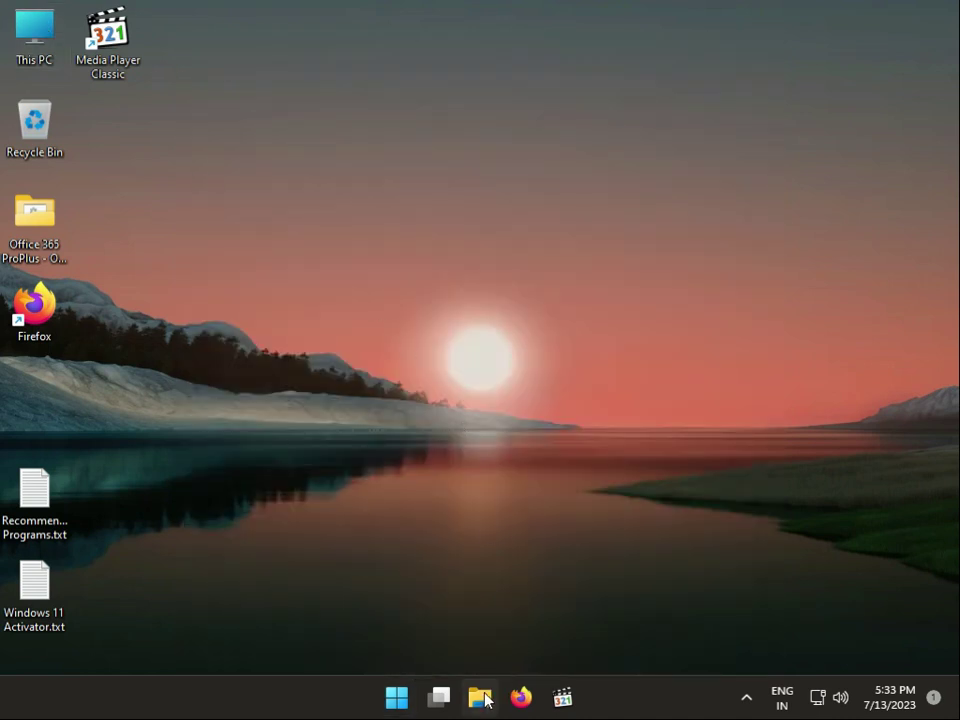
pyautogui.click(497, 700)
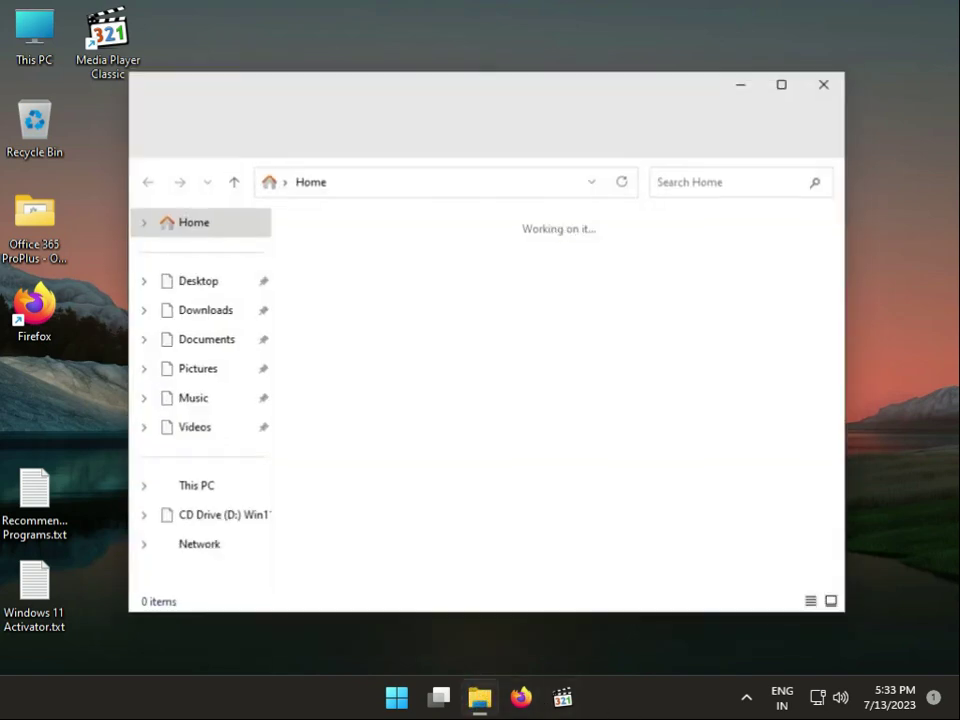
pyautogui.click(200, 495)
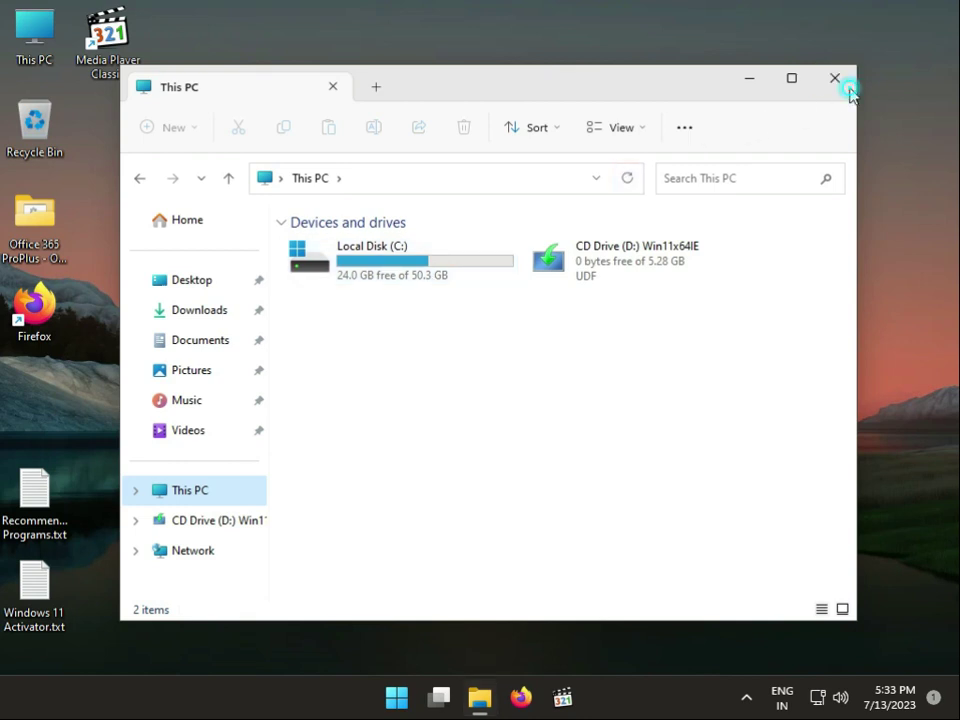
pyautogui.click(848, 89)
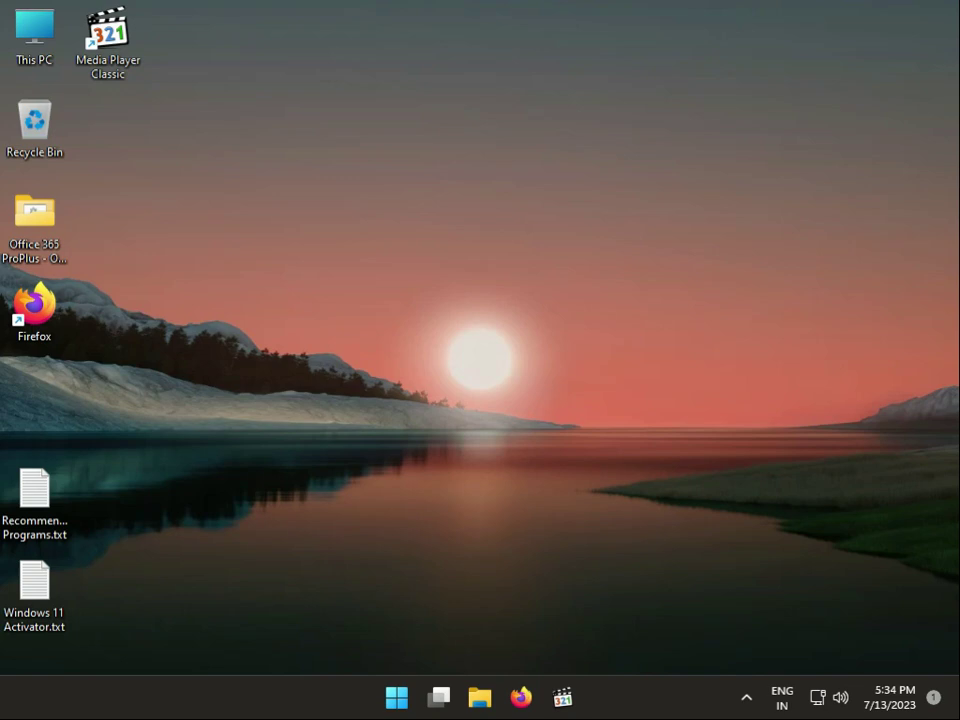
# Reopen File Explorer from the taskbar at its Home view.
pyautogui.click(476, 697)
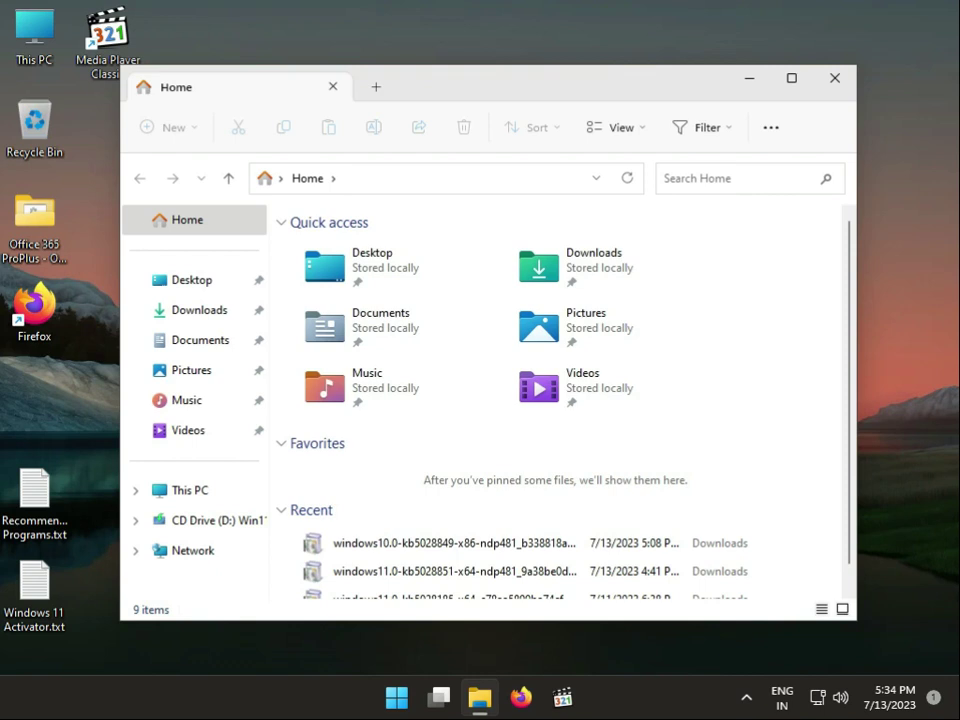
# Browse This PC > Local Disk (C:) > Users into the user's profile folder.
pyautogui.click(188, 494)
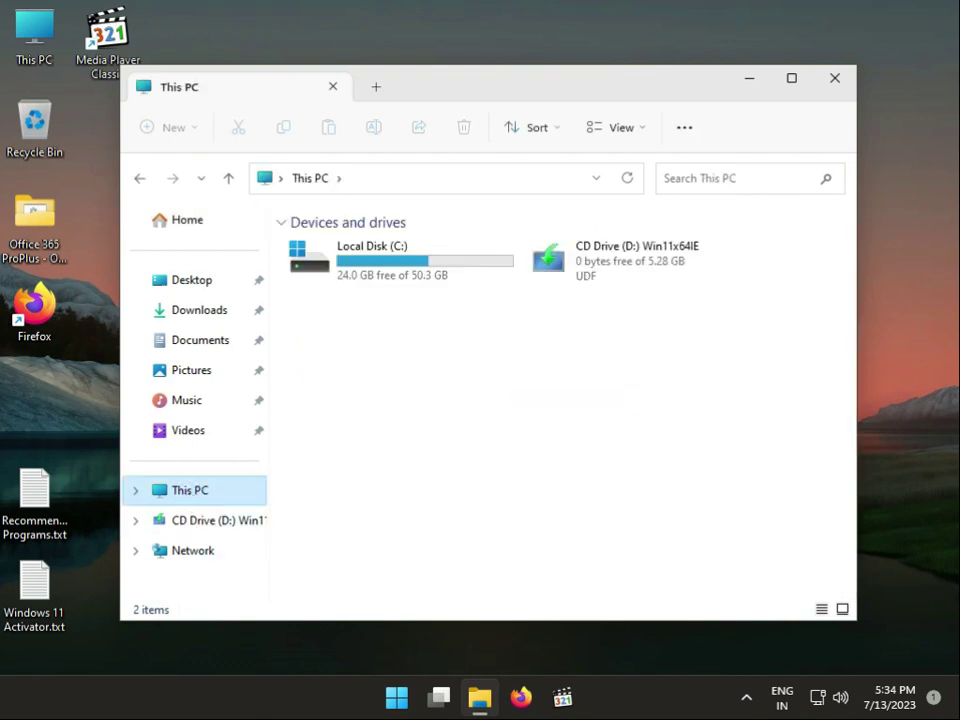
pyautogui.doubleClick(392, 257)
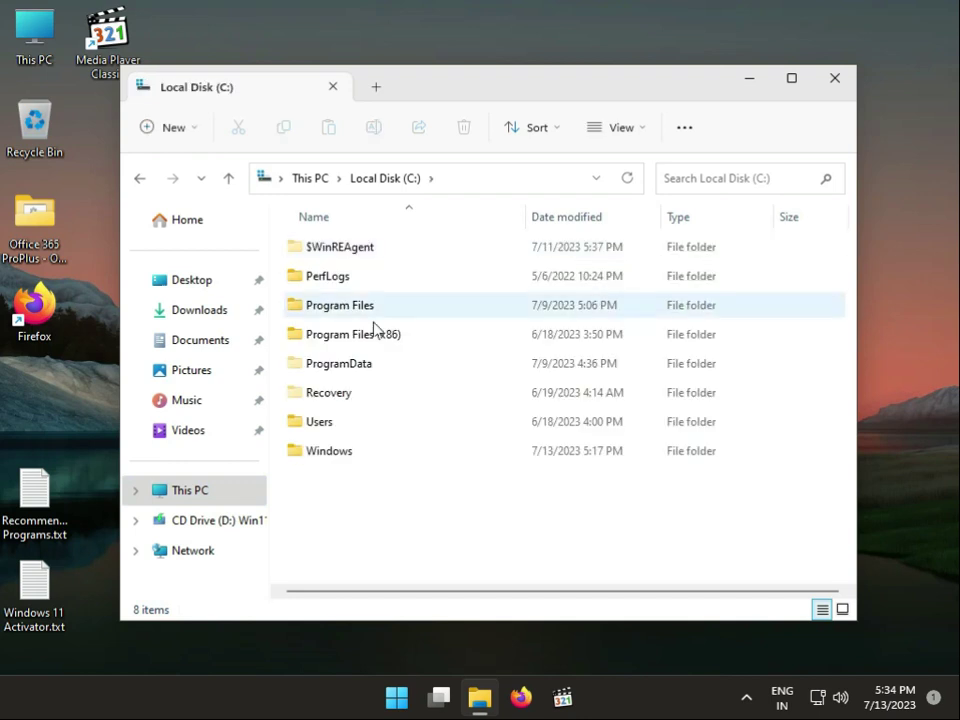
pyautogui.doubleClick(356, 424)
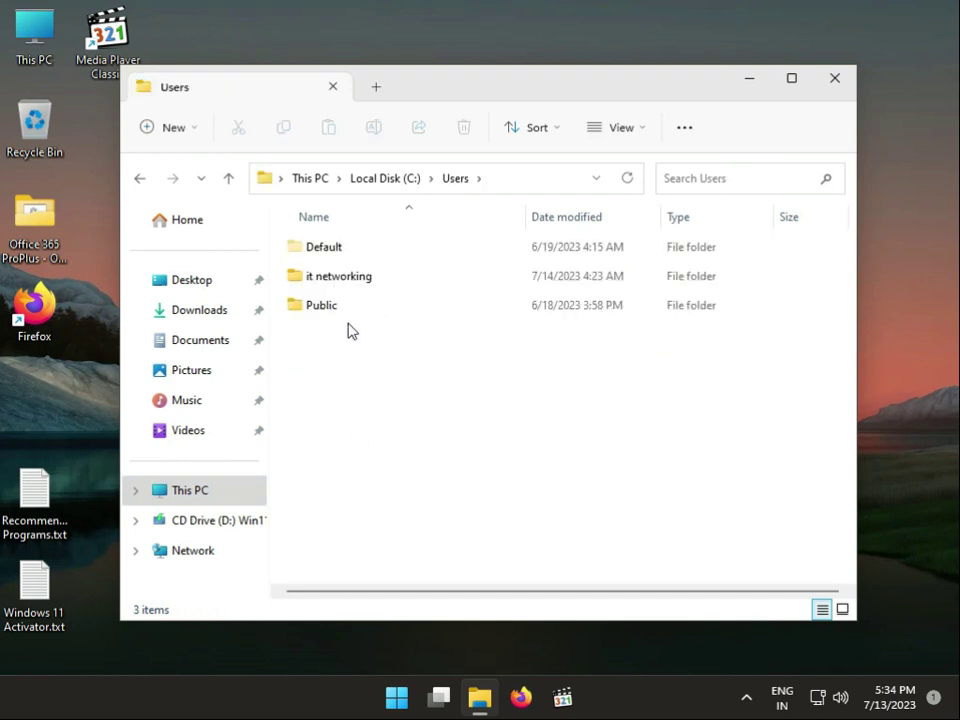
pyautogui.doubleClick(349, 284)
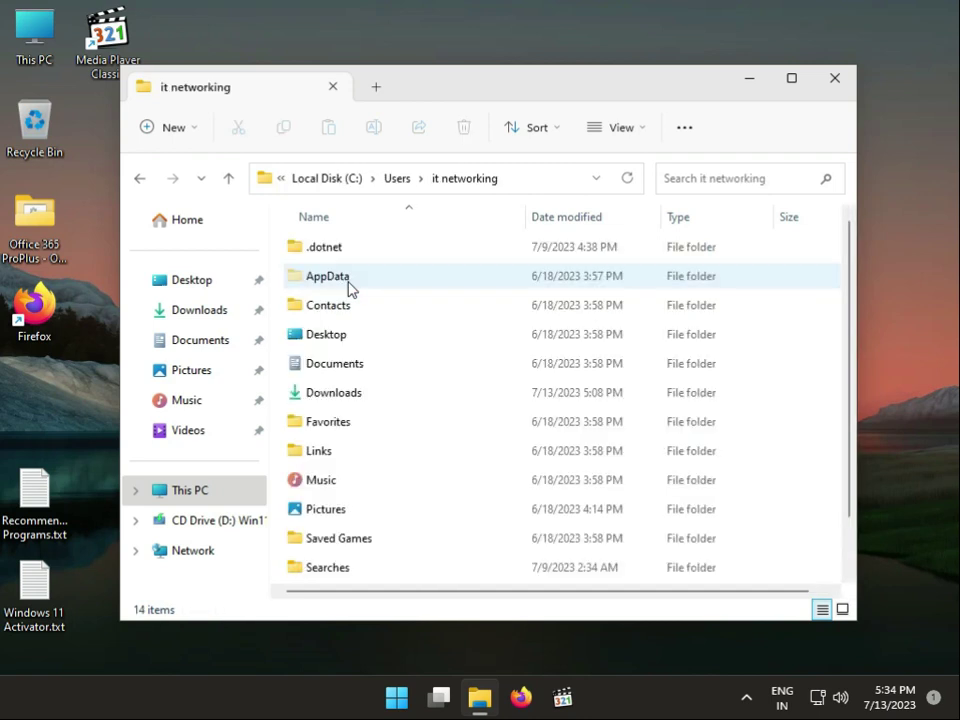
# Show hidden items and select the AppData folder.
pyautogui.click(621, 130)
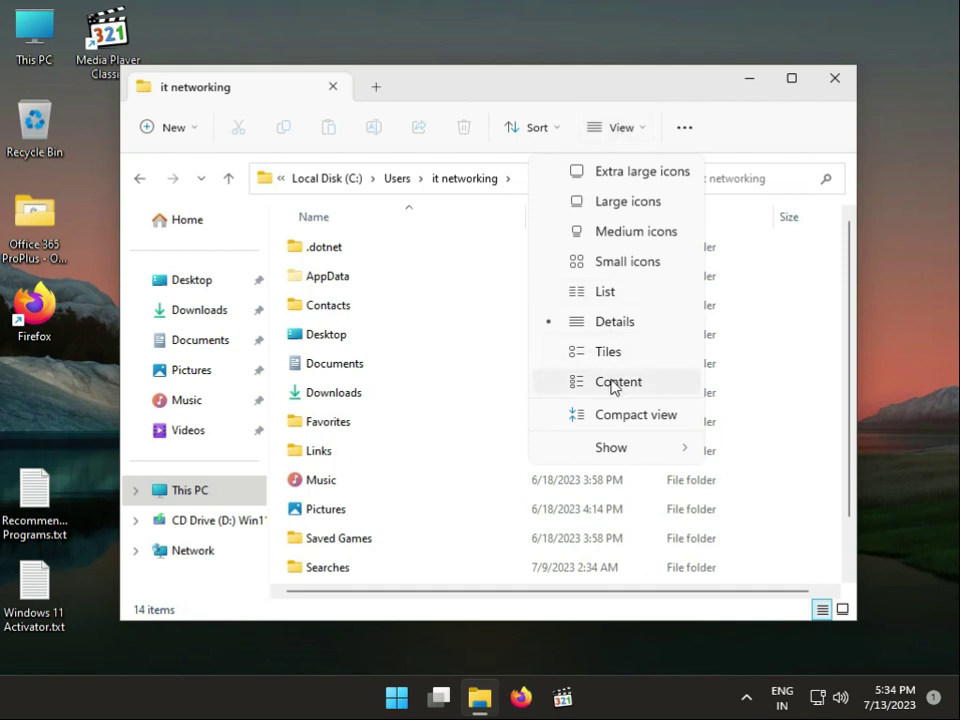
pyautogui.moveTo(613, 451)
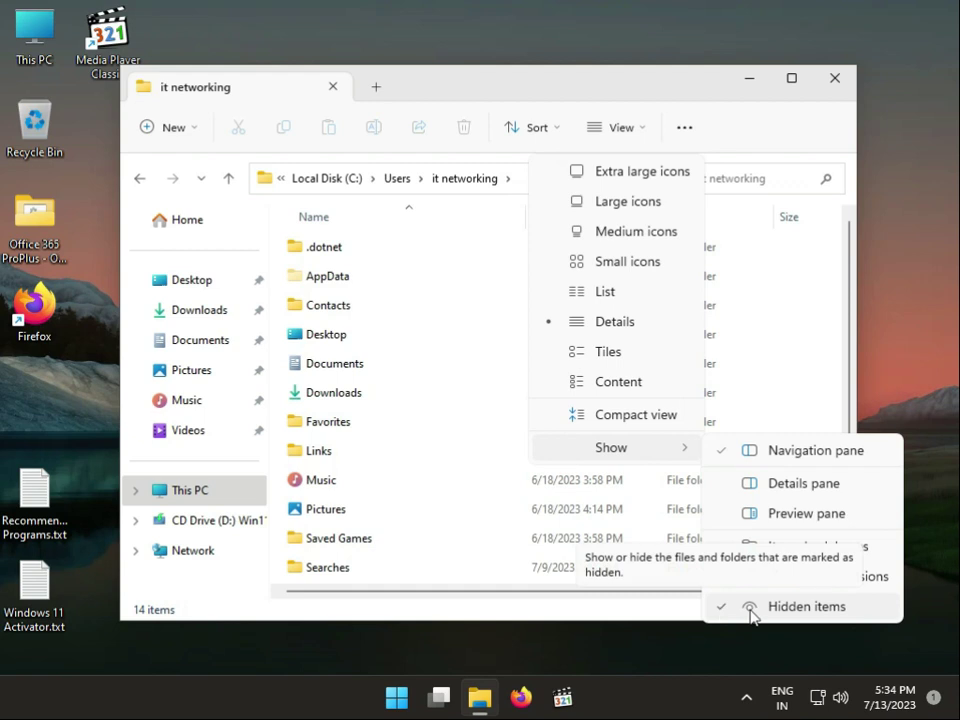
pyautogui.click(369, 279)
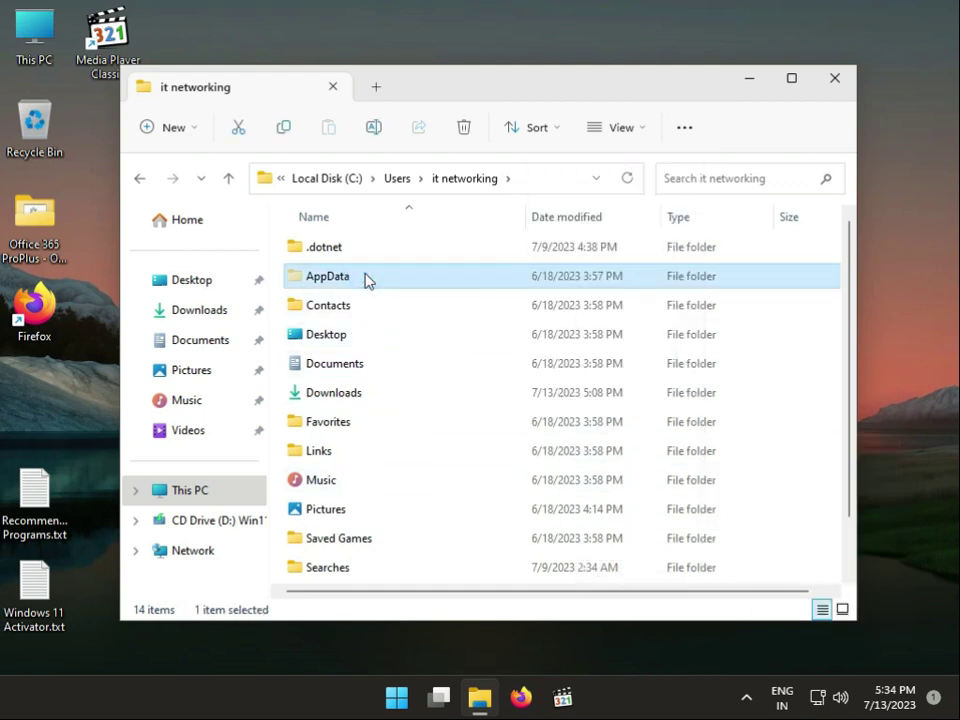
# Add the Everyone group to AppData's security permissions.
pyautogui.rightClick(366, 280)
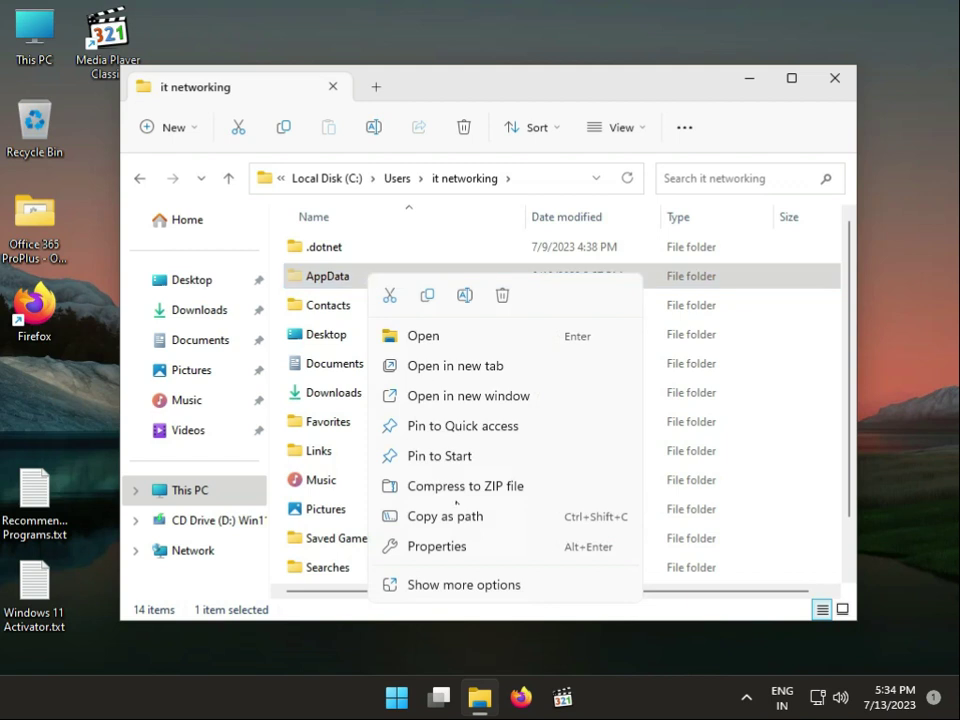
pyautogui.click(469, 552)
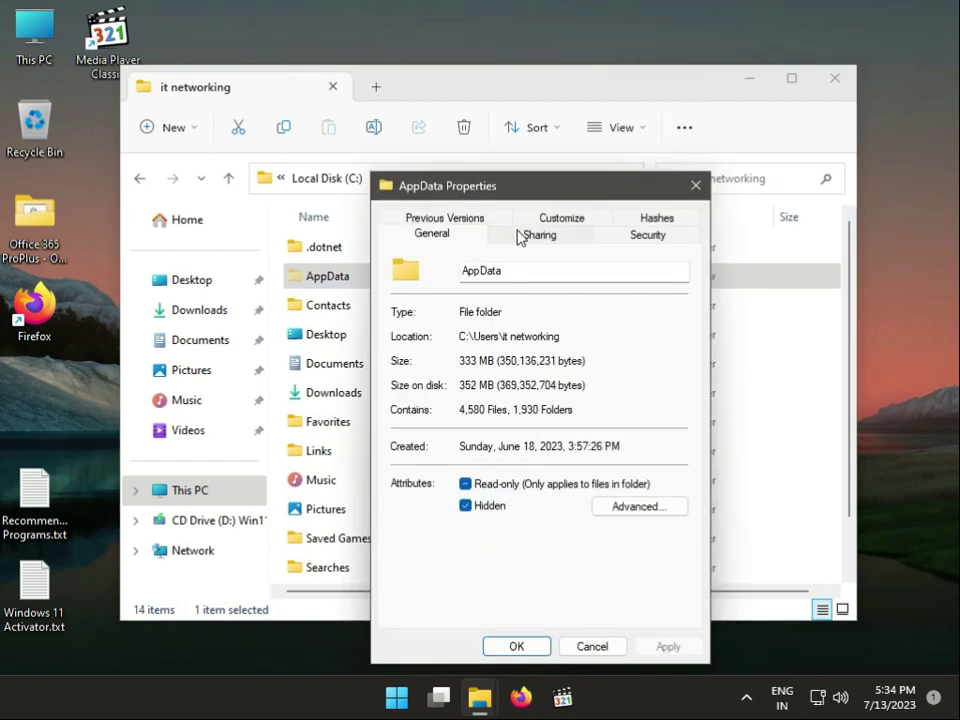
pyautogui.click(631, 236)
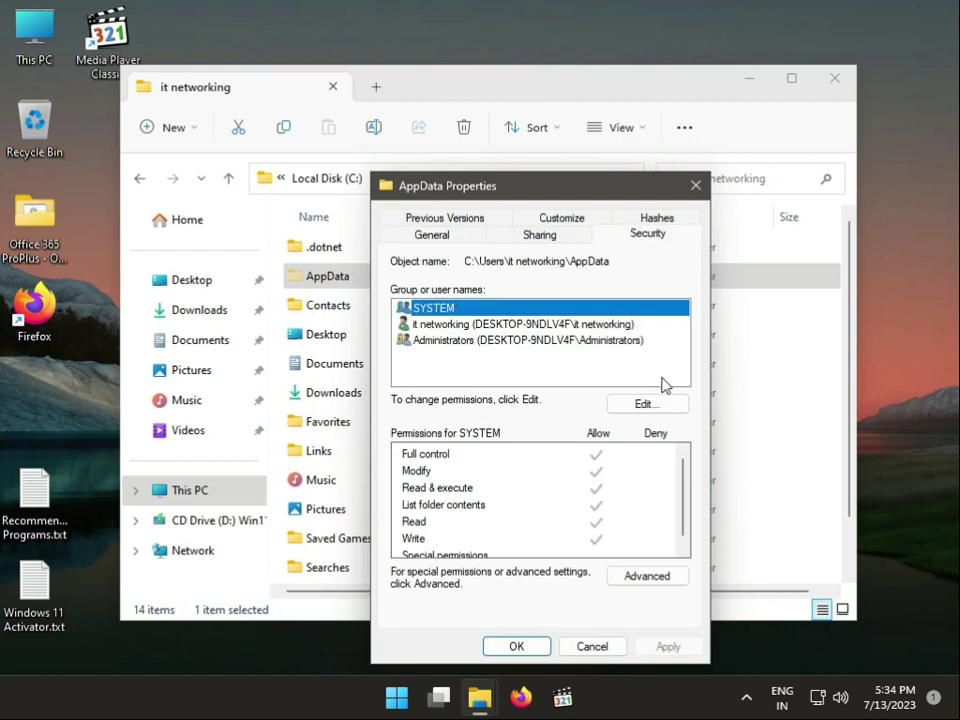
pyautogui.click(634, 412)
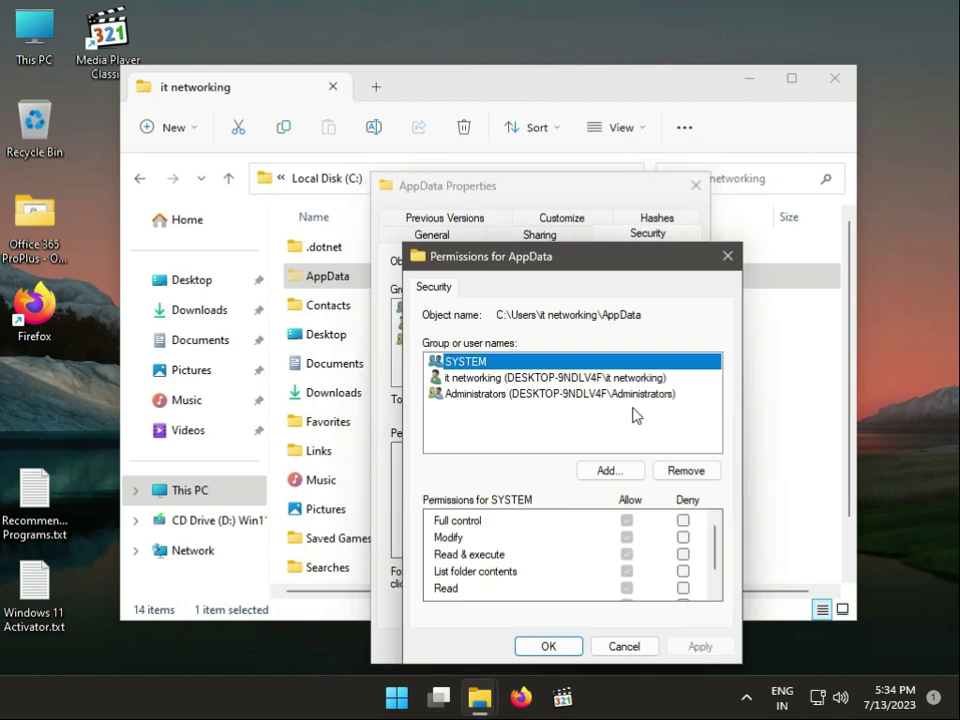
pyautogui.click(626, 468)
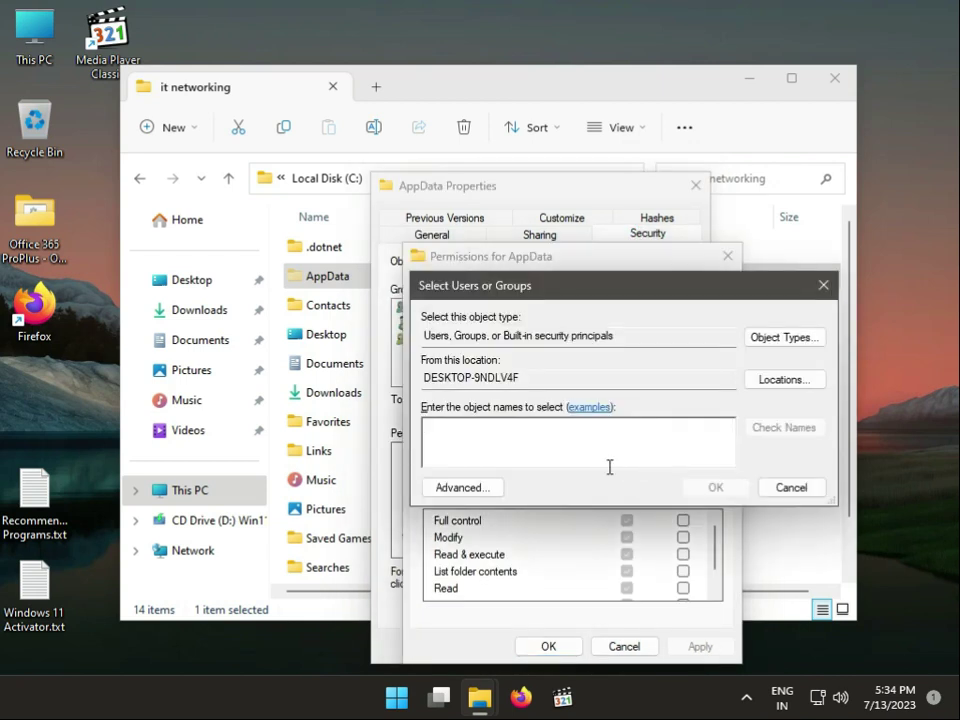
pyautogui.write('eve')
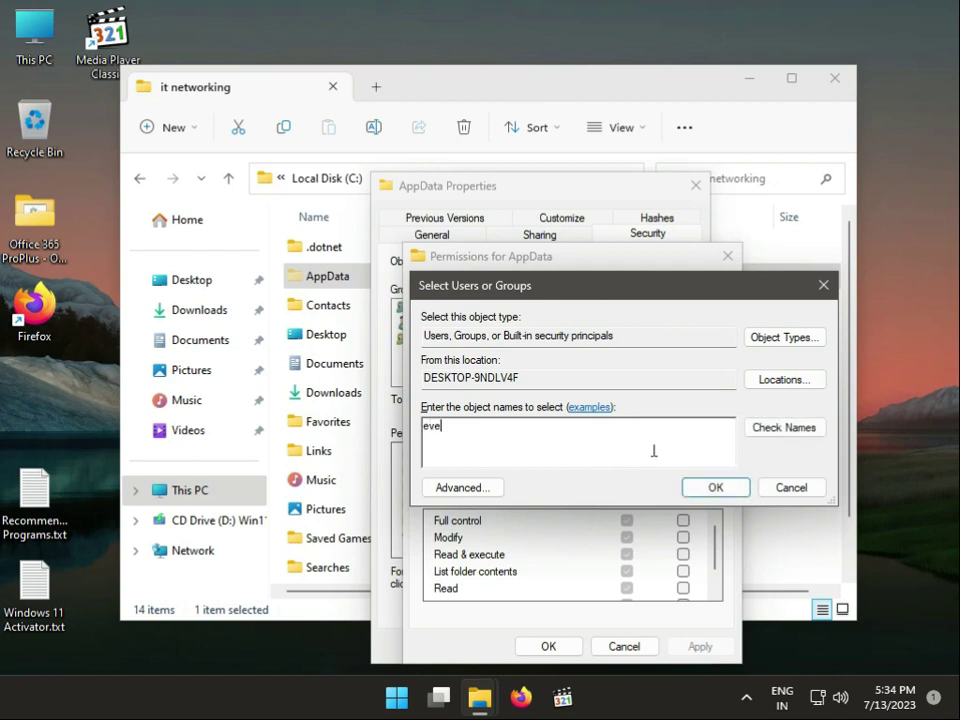
pyautogui.click(778, 426)
pyautogui.click(715, 487)
# Allow Everyone Full control on AppData and apply the change.
pyautogui.click(626, 520)
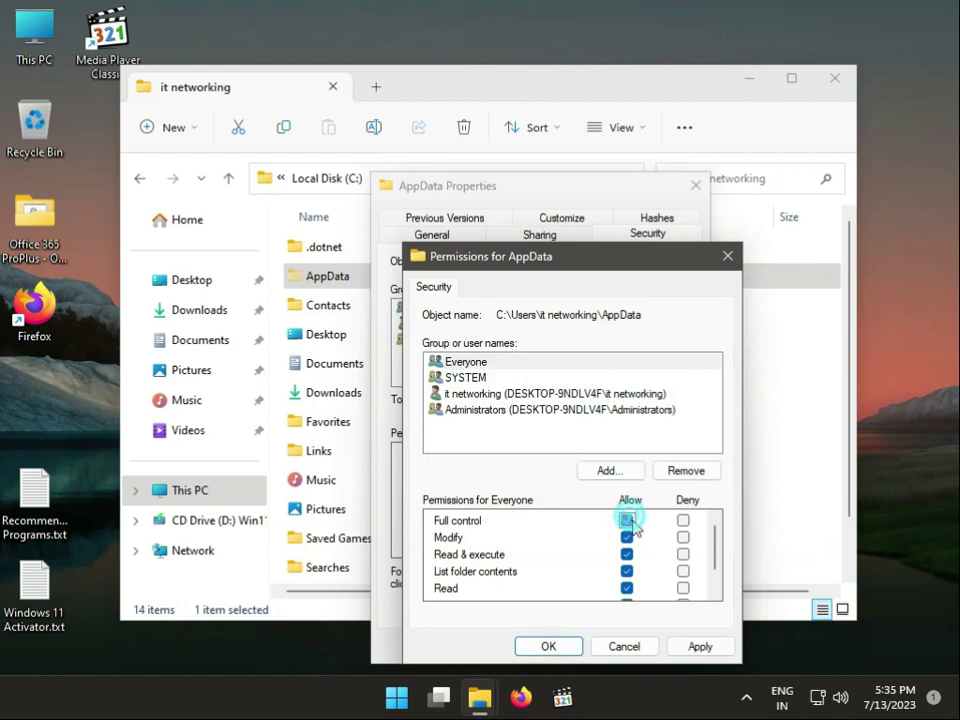
pyautogui.click(470, 378)
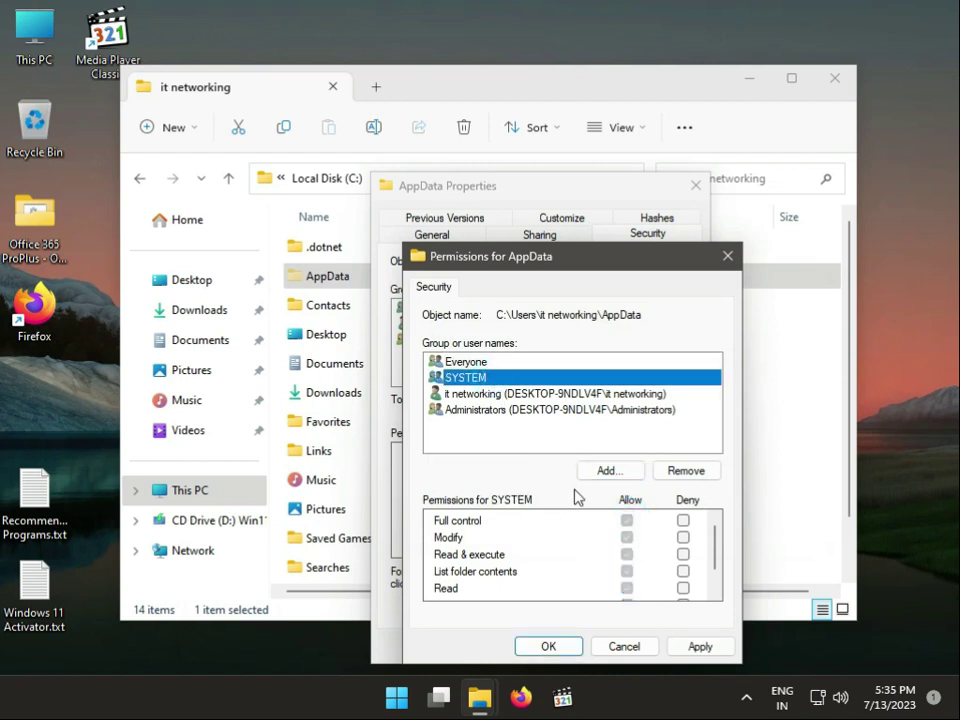
pyautogui.click(474, 409)
pyautogui.click(475, 394)
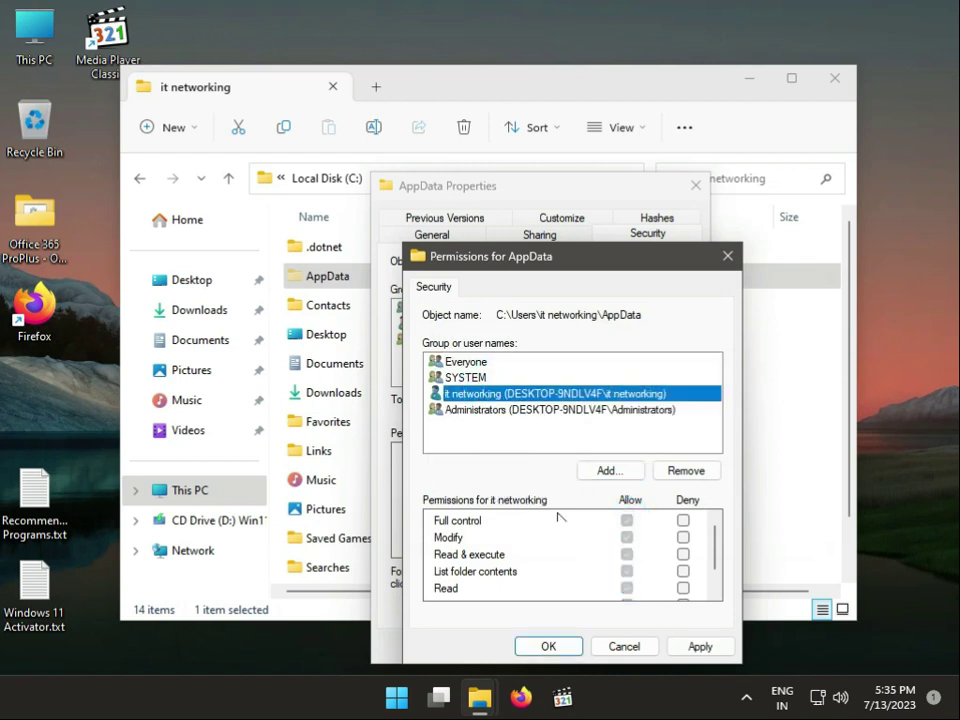
pyautogui.click(690, 647)
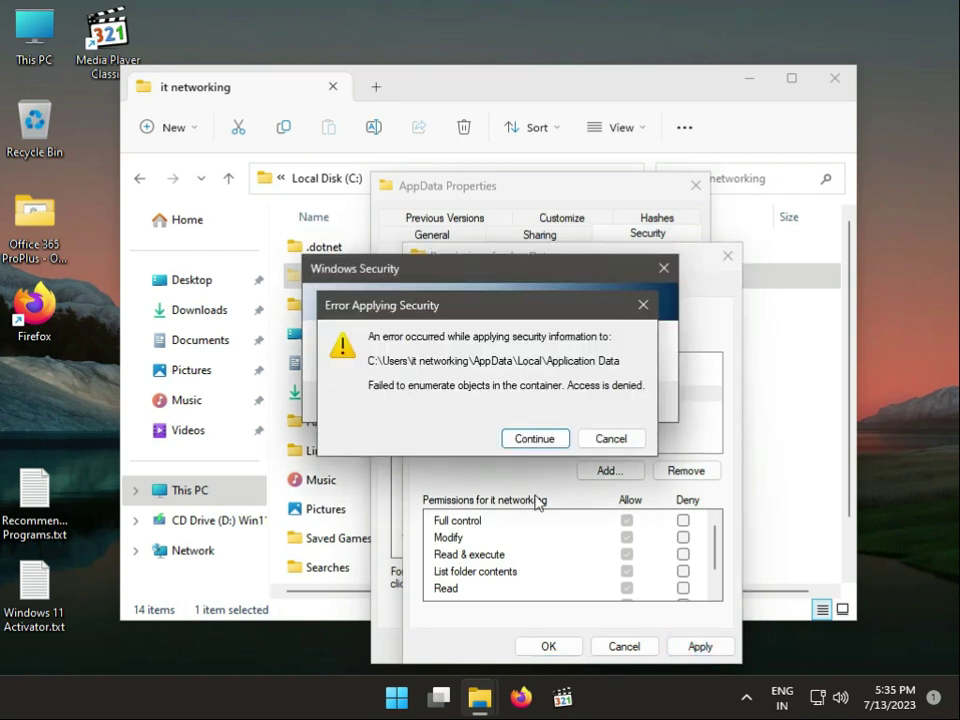
# Continue past each Error Applying Security access-denied dialog.
pyautogui.click(533, 439)
pyautogui.click(533, 439)
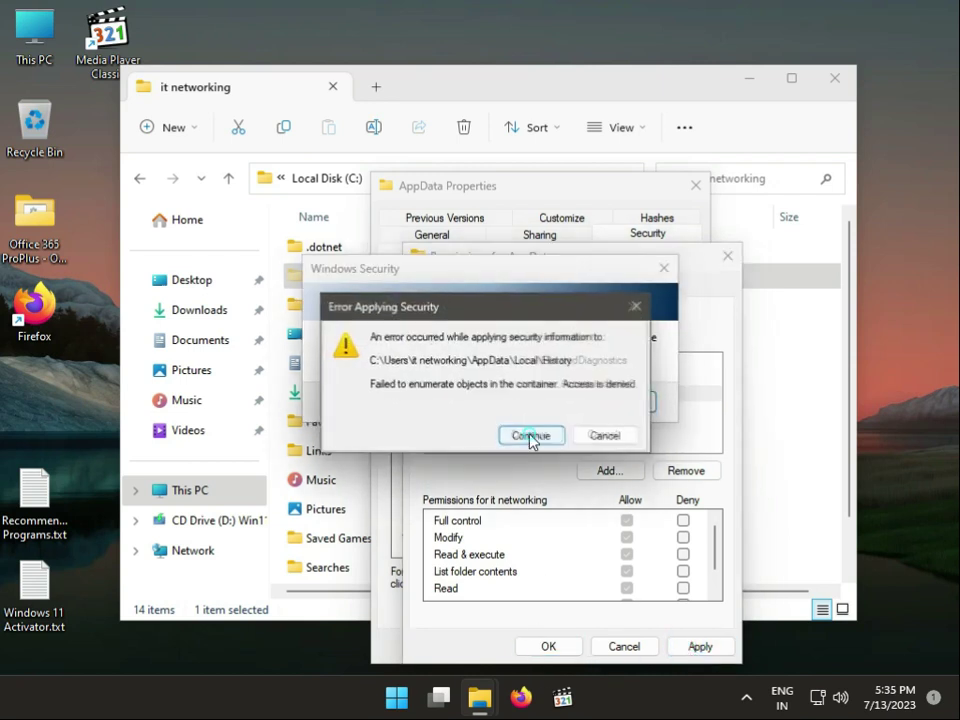
pyautogui.click(533, 439)
pyautogui.click(531, 437)
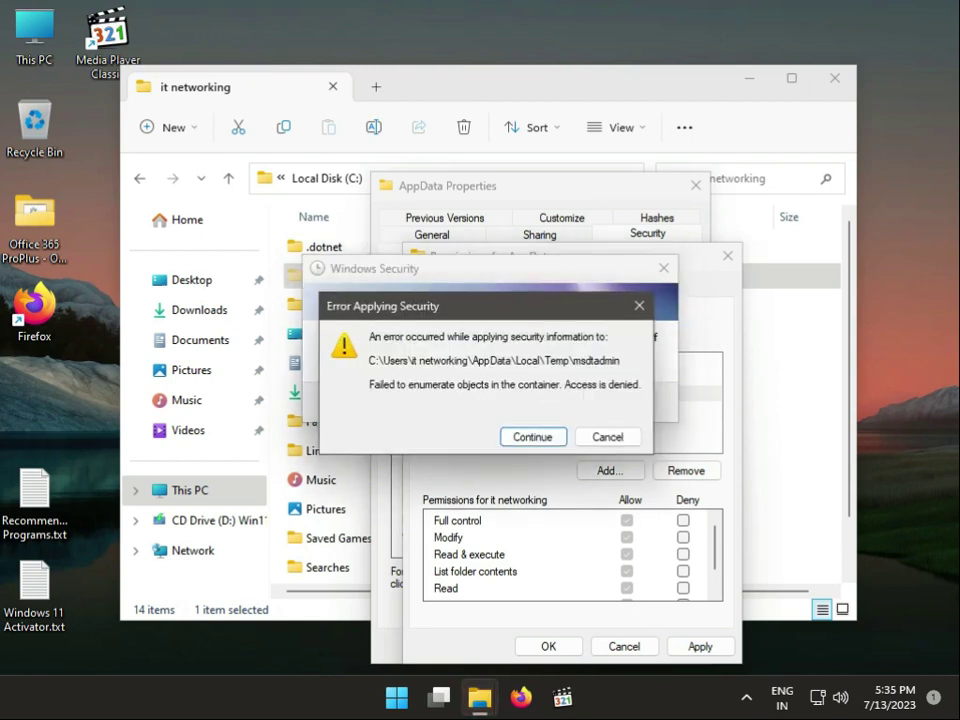
pyautogui.click(531, 436)
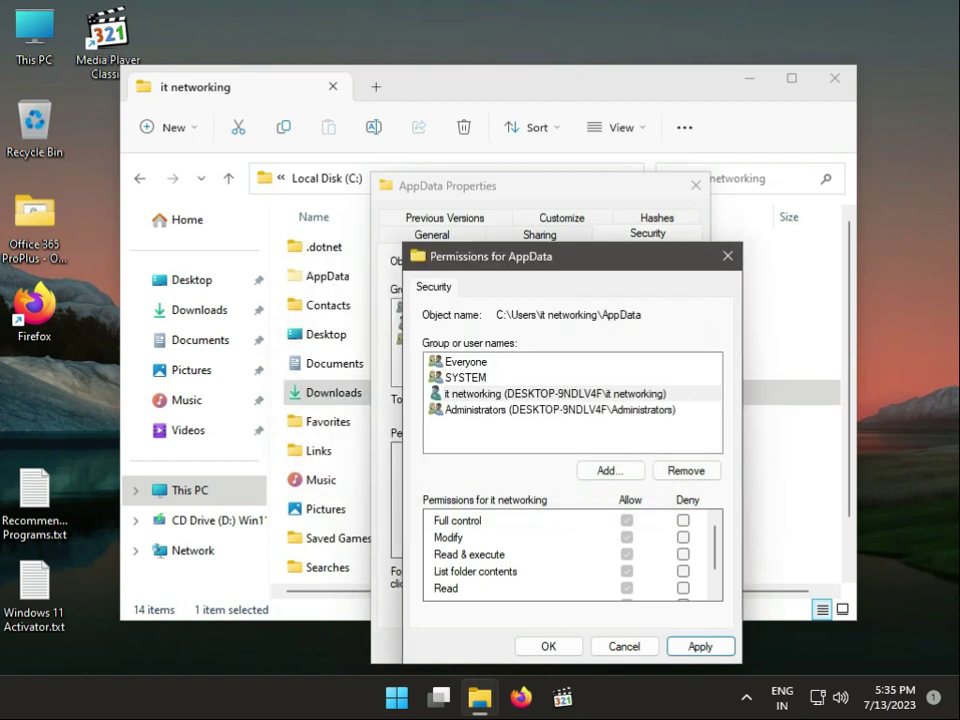
pyautogui.click(549, 647)
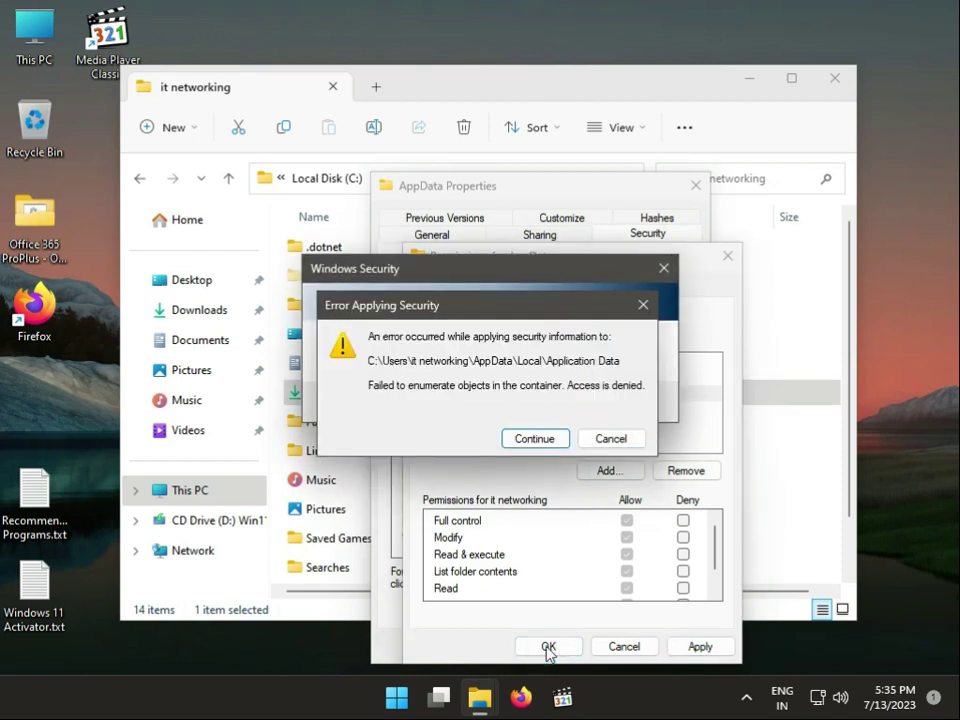
pyautogui.click(558, 442)
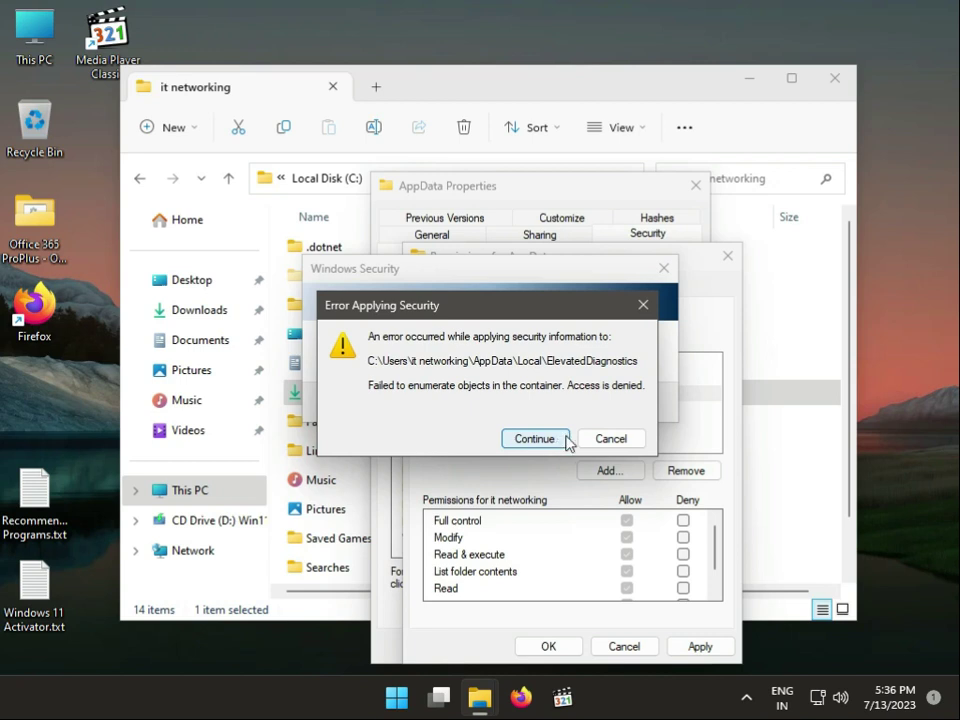
# Cancel the remaining changes, acknowledge the warning, and close the Permissions and AppData Properties dialogs.
pyautogui.click(612, 440)
pyautogui.click(615, 424)
pyautogui.click(628, 646)
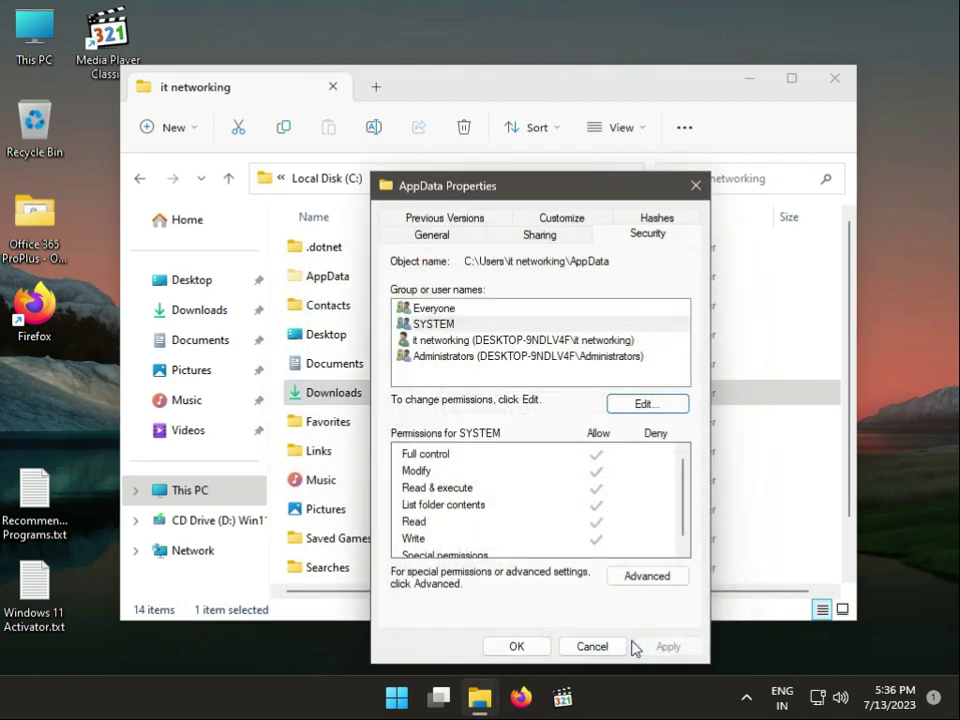
pyautogui.click(617, 647)
pyautogui.moveTo(438, 697)
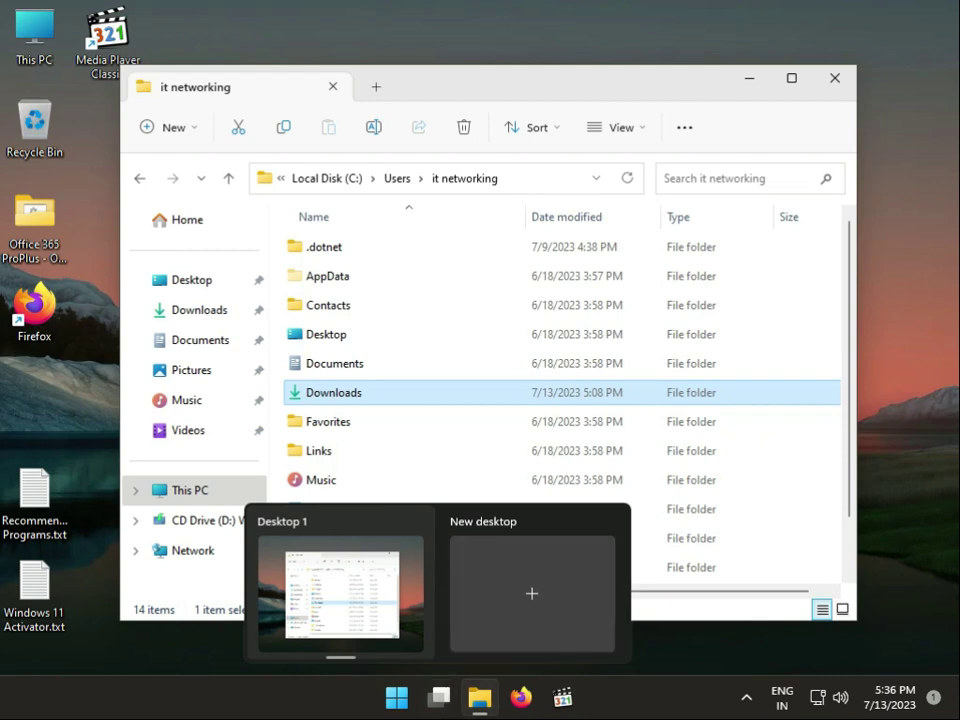
# Close File Explorer and review Settings > Windows Update, which reports the PC is up to date.
pyautogui.click(830, 78)
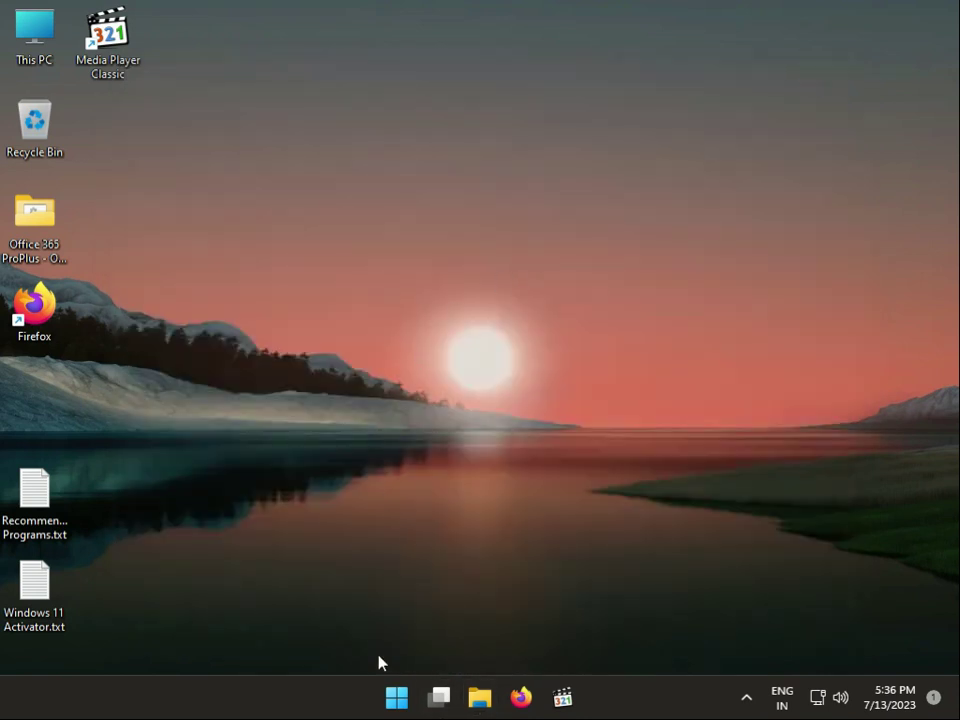
pyautogui.click(395, 697)
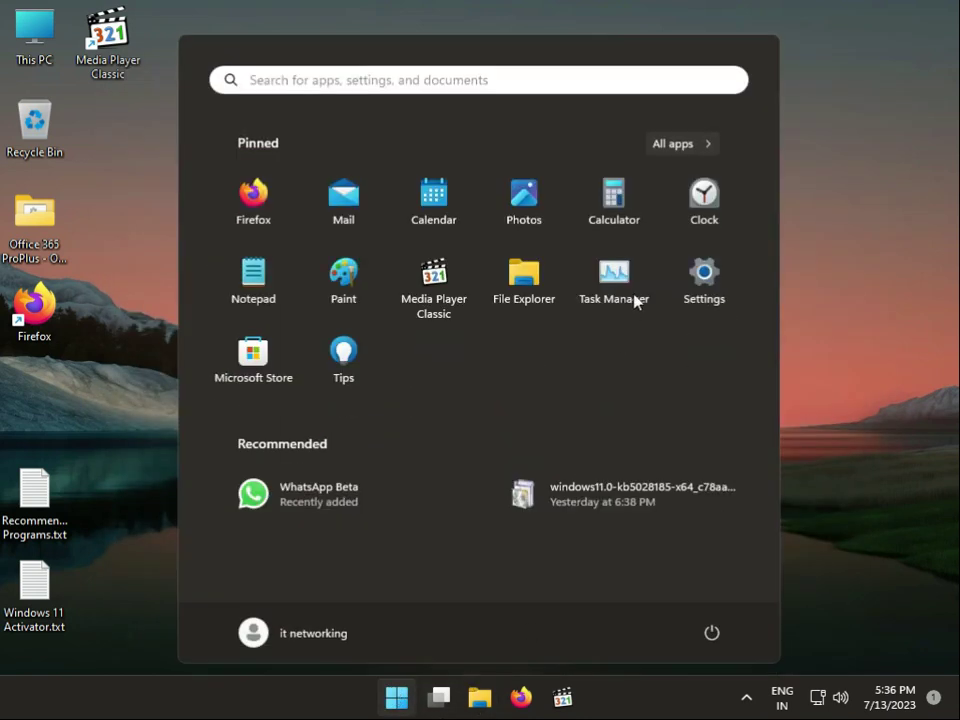
pyautogui.click(714, 278)
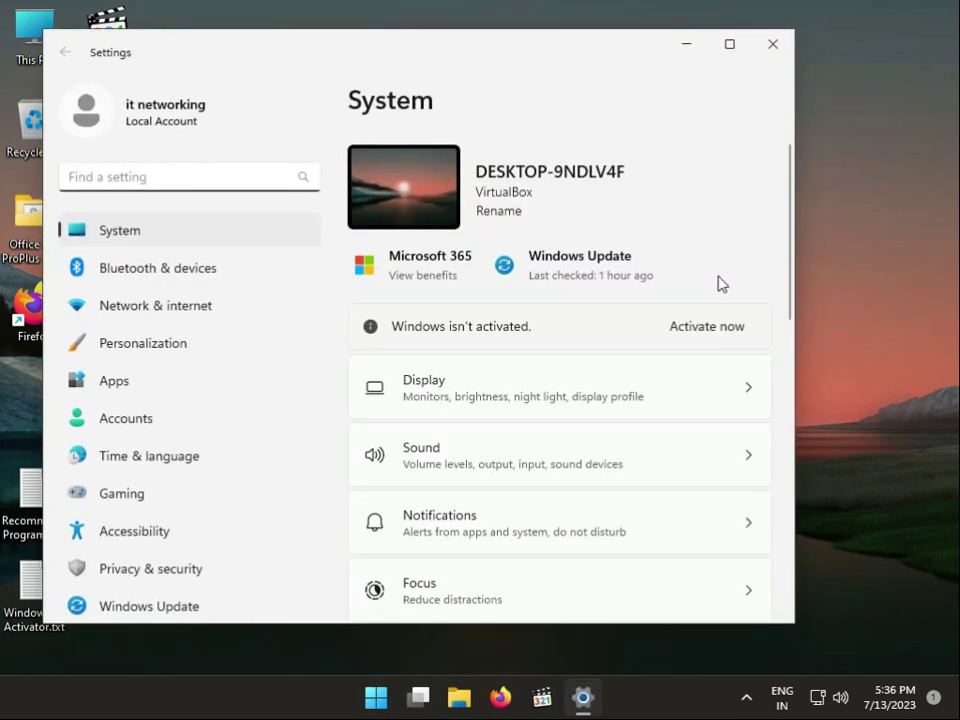
pyautogui.scroll(-1, 257, 568)
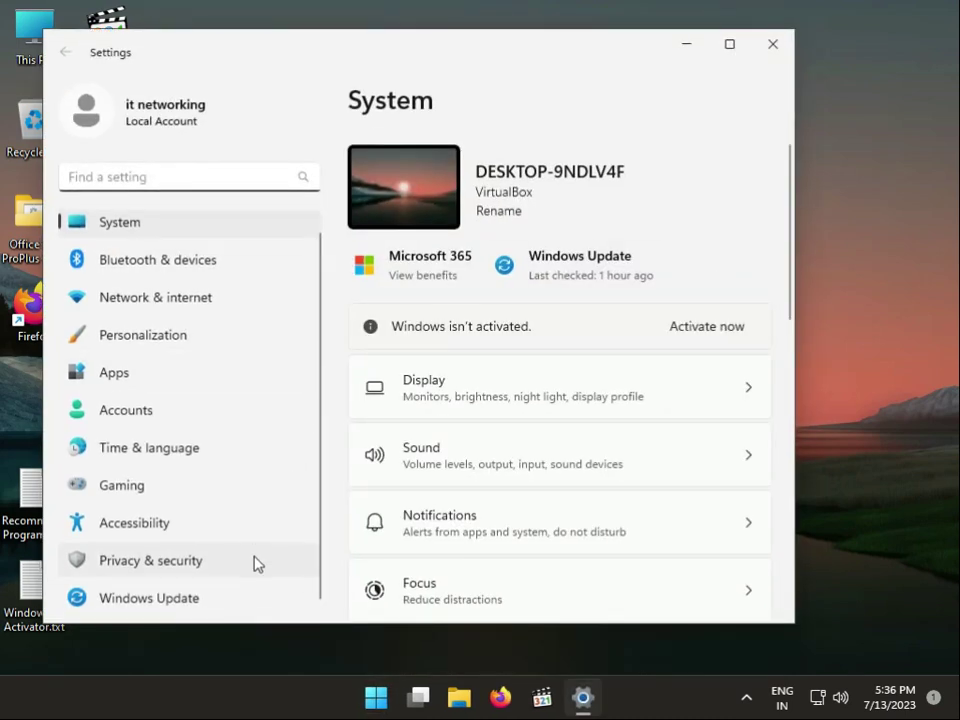
pyautogui.click(210, 598)
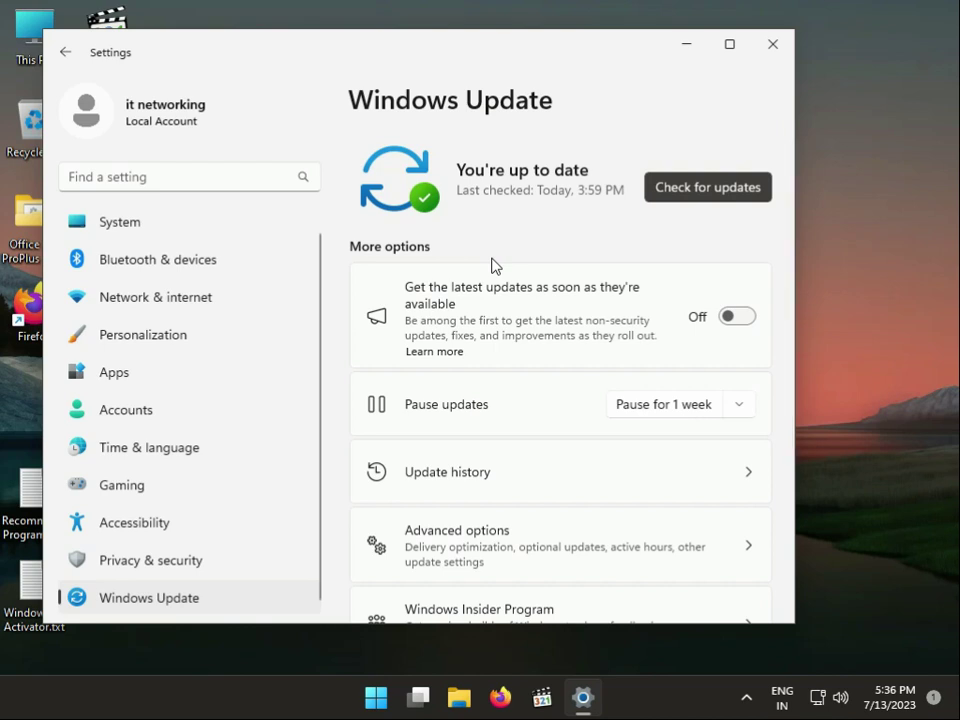
pyautogui.scroll(-3, 493, 283)
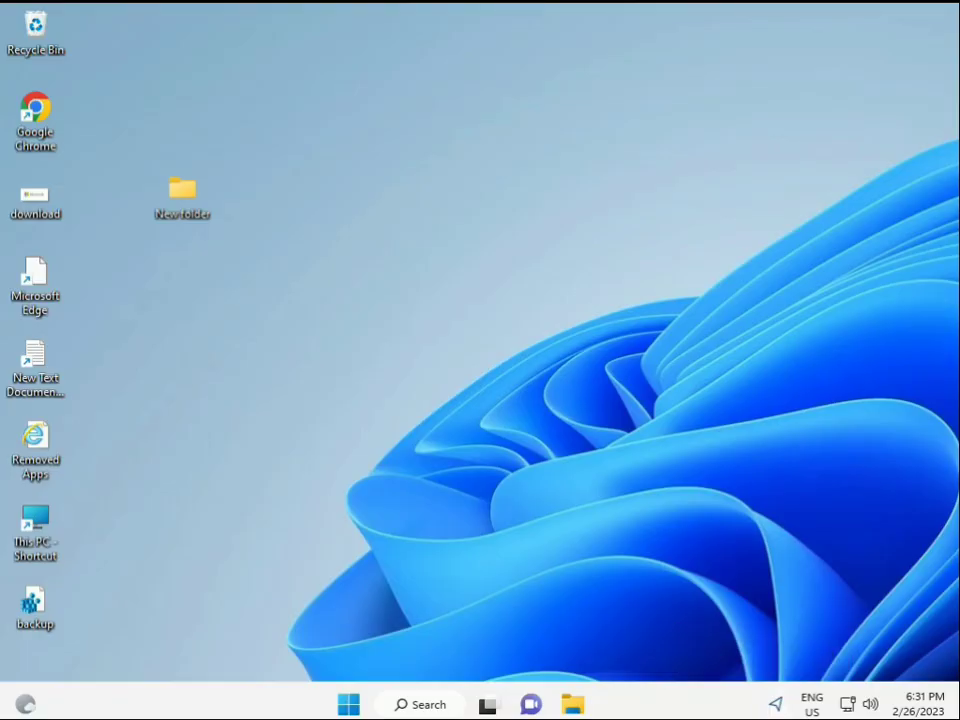
# Launch Command Prompt as administrator from a search for cmd, approving the UAC prompt.
pyautogui.press('super')
pyautogui.click(392, 708)
pyautogui.write('cmd')
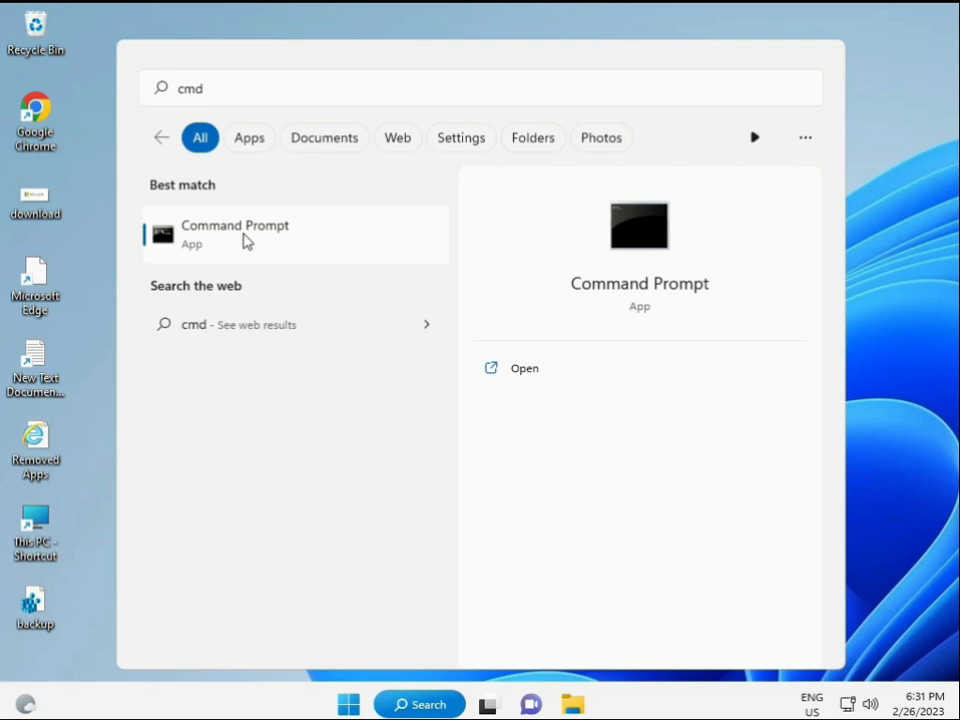
pyautogui.rightClick(246, 240)
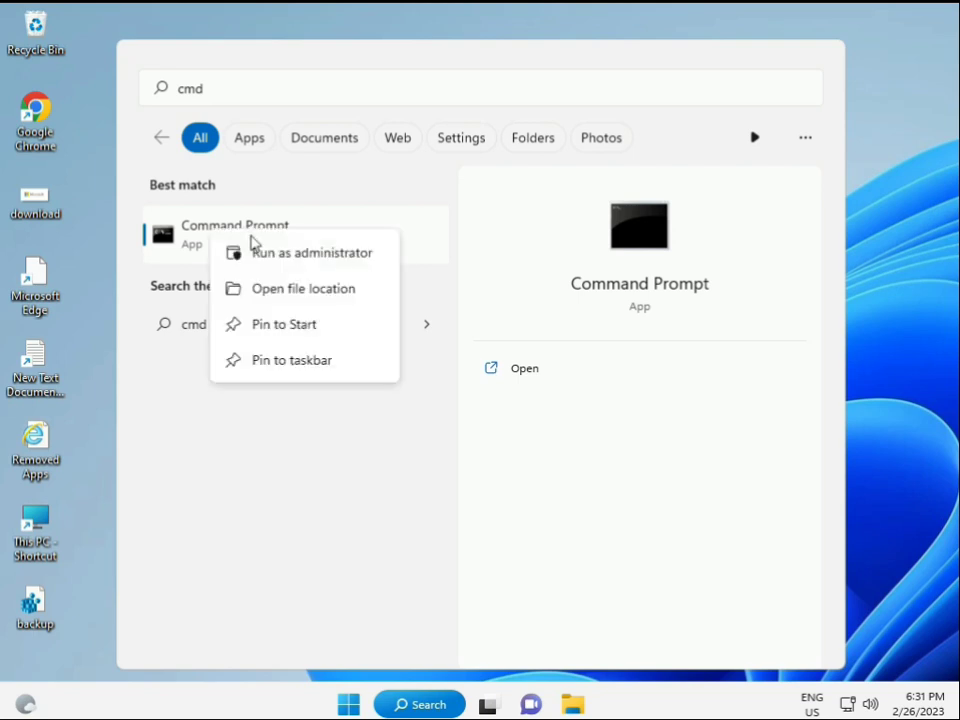
pyautogui.click(296, 259)
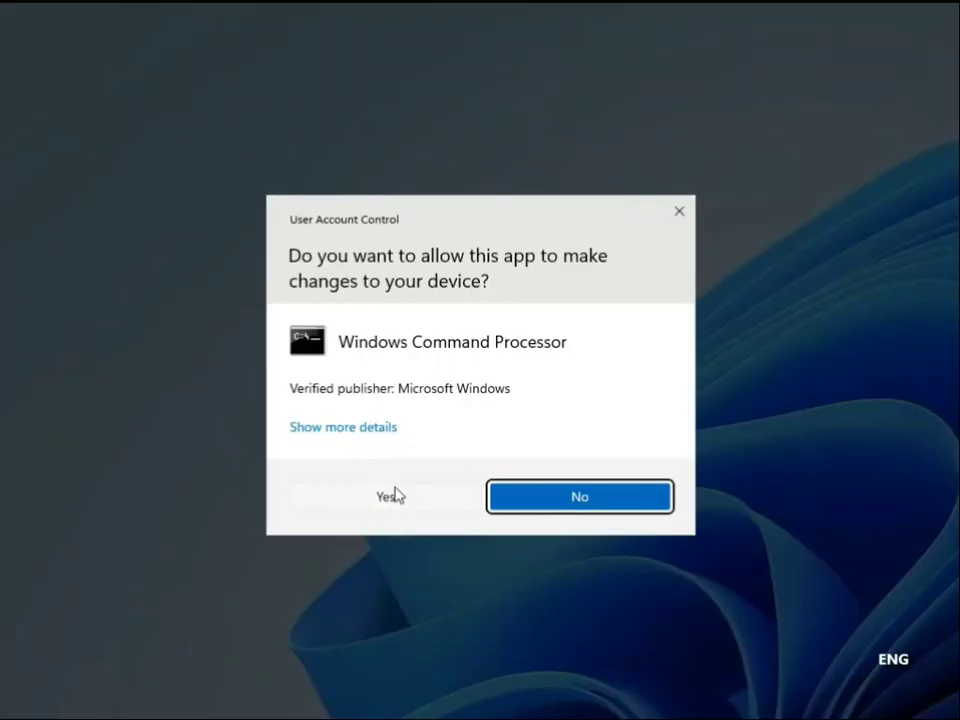
pyautogui.click(390, 496)
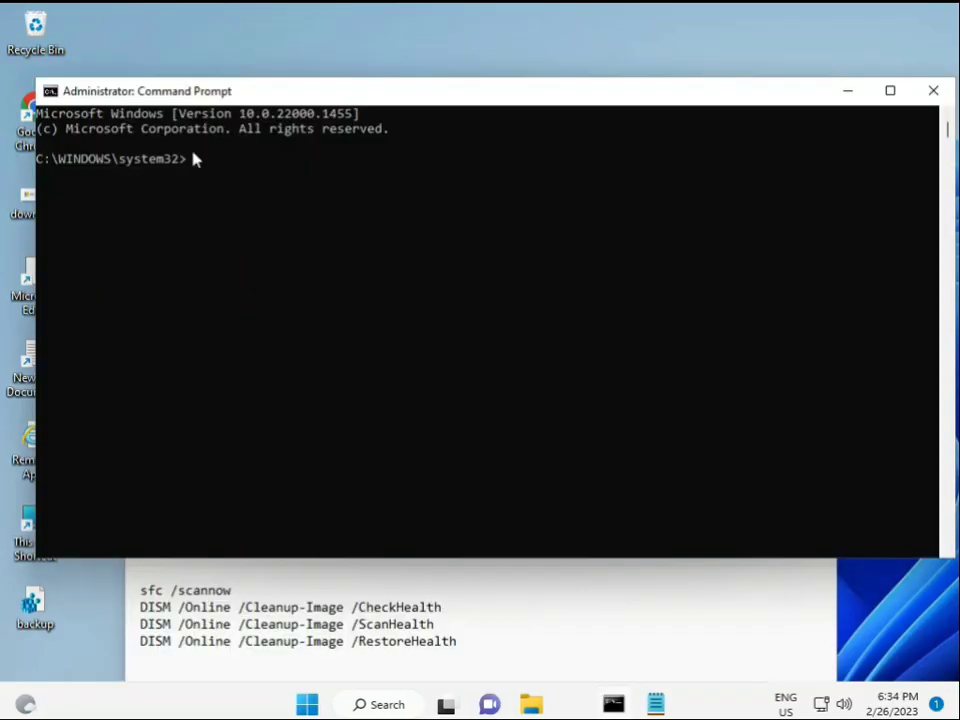
# Run sfc /scannow to 100% with no integrity violations, then select Notepad's DISM CheckHealth line.
pyautogui.click(193, 162)
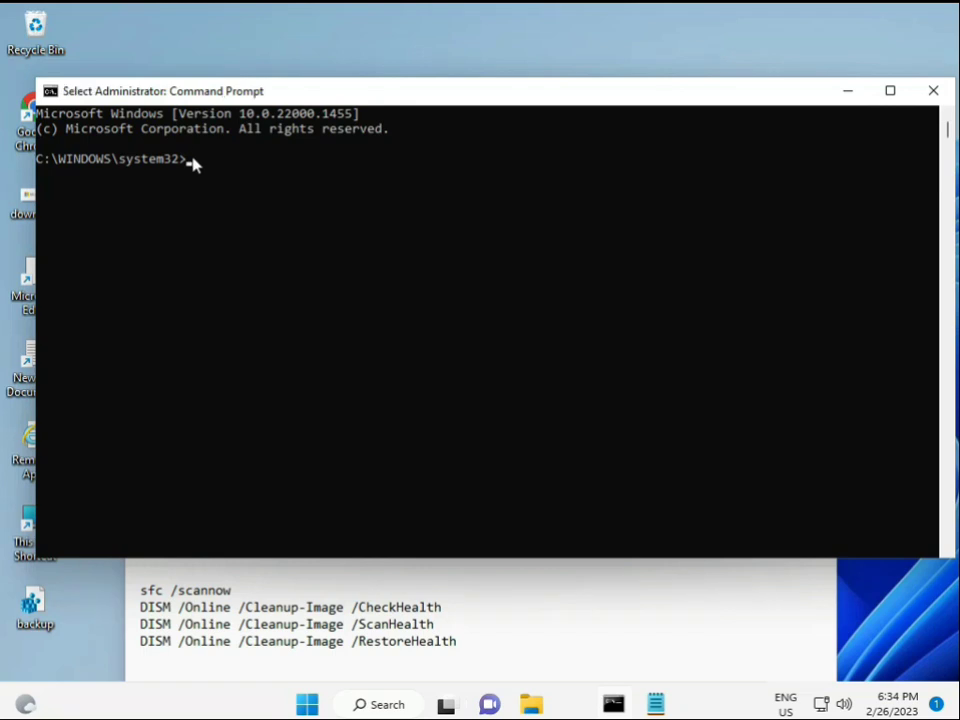
pyautogui.write('sca')
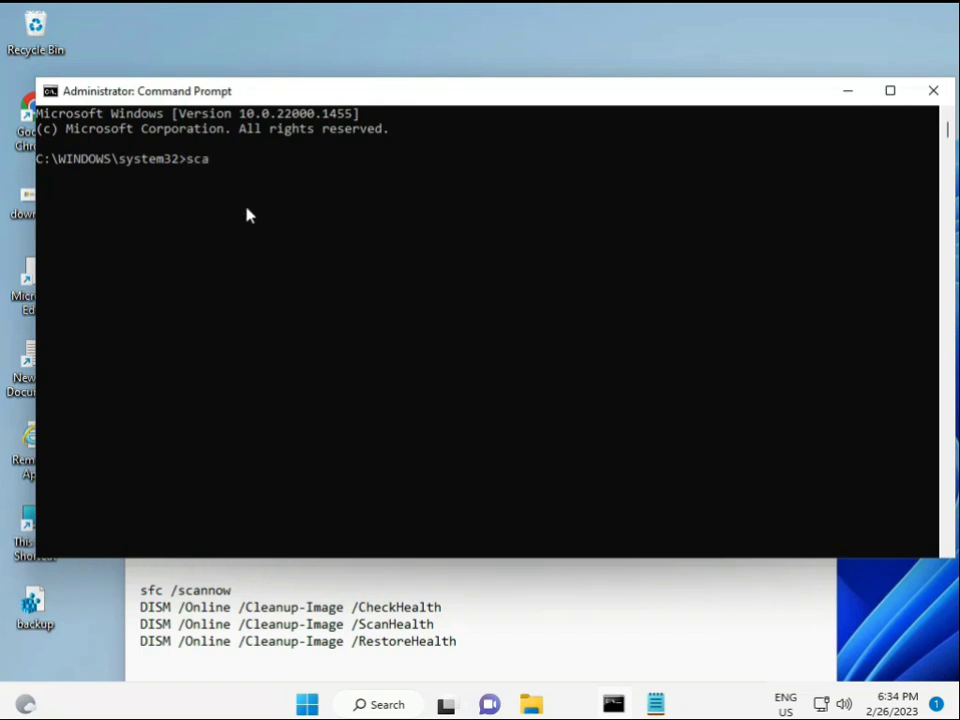
pyautogui.press('BackSpace')
pyautogui.press('BackSpace')
pyautogui.press('BackSpace')
pyautogui.write('sfc /scannow')
pyautogui.press('Return')
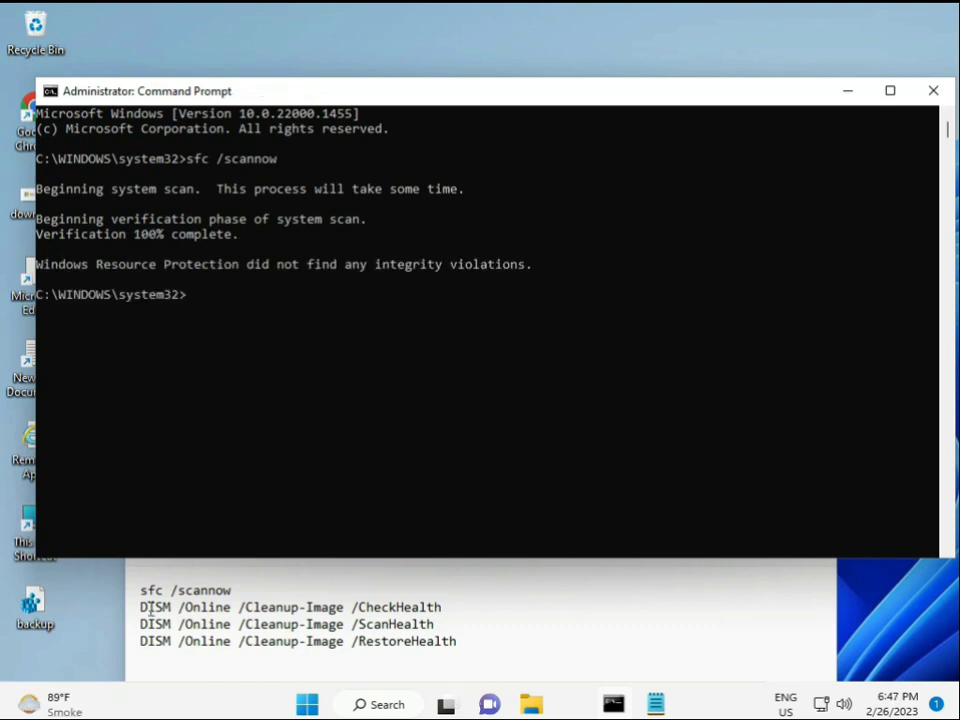
pyautogui.moveTo(140, 607); pyautogui.dragTo(452, 608)
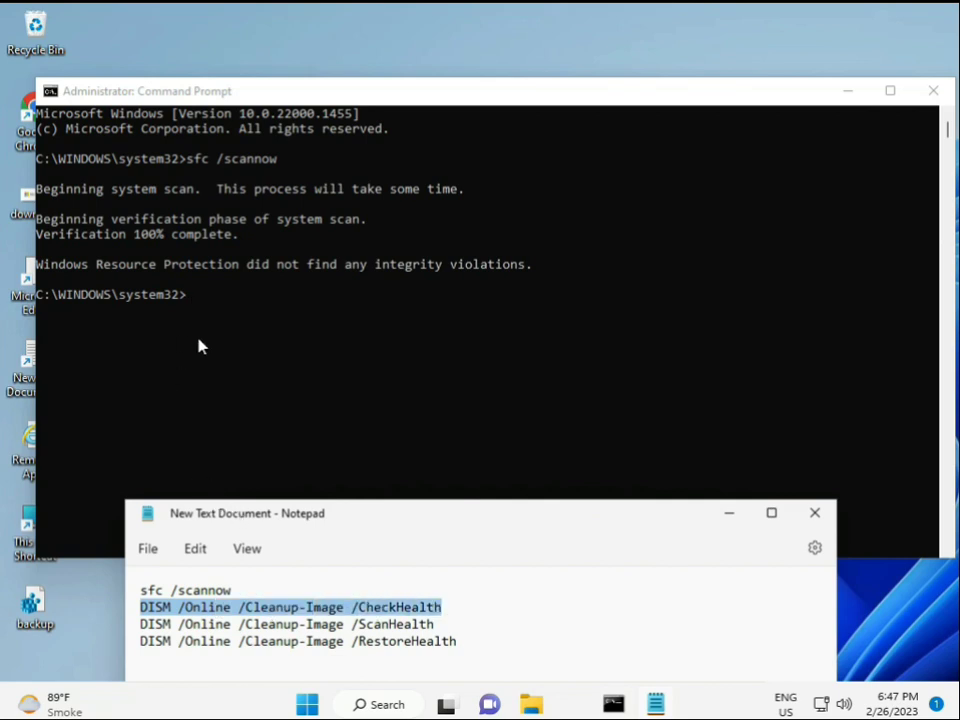
# Copy the DISM /Online /Cleanup-Image /CheckHealth command into Command Prompt and run it.
pyautogui.rightClick(257, 614)
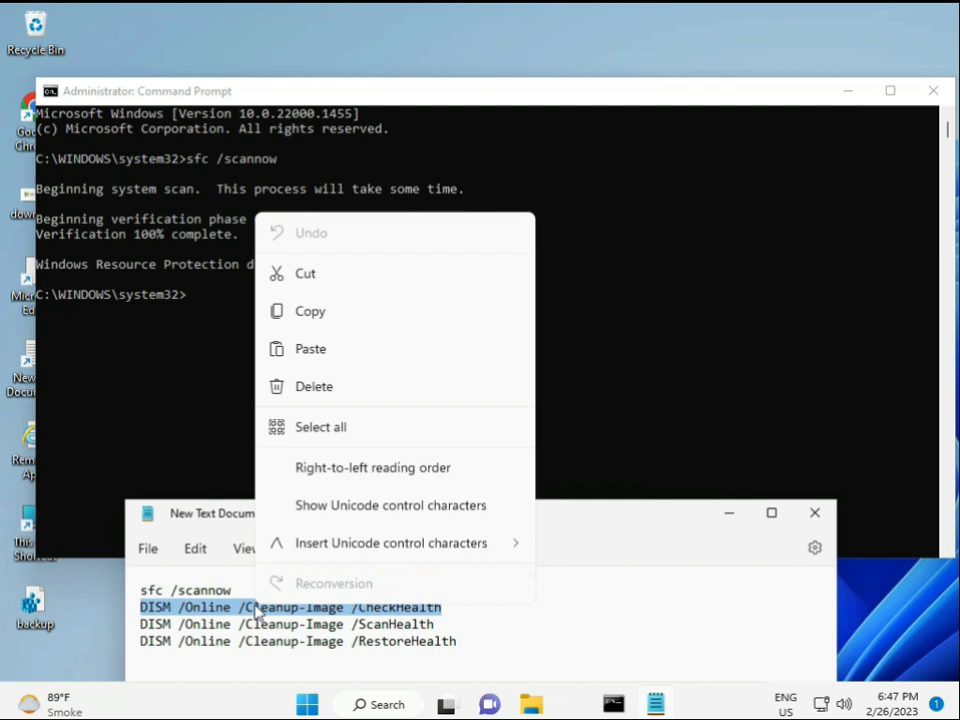
pyautogui.click(298, 322)
pyautogui.click(195, 305)
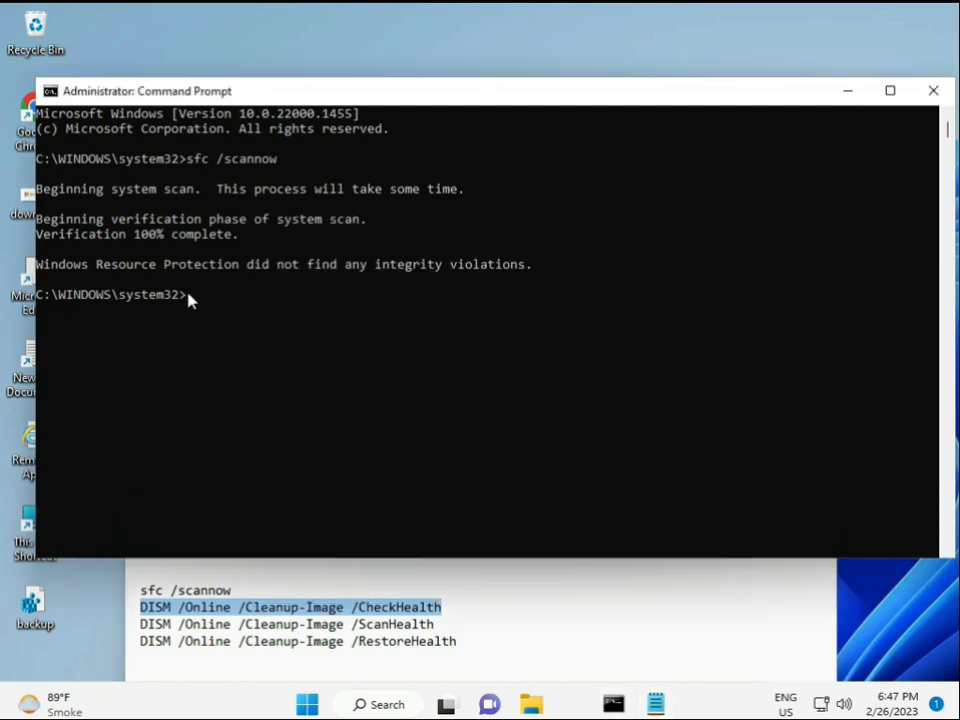
pyautogui.rightClick(78, 93)
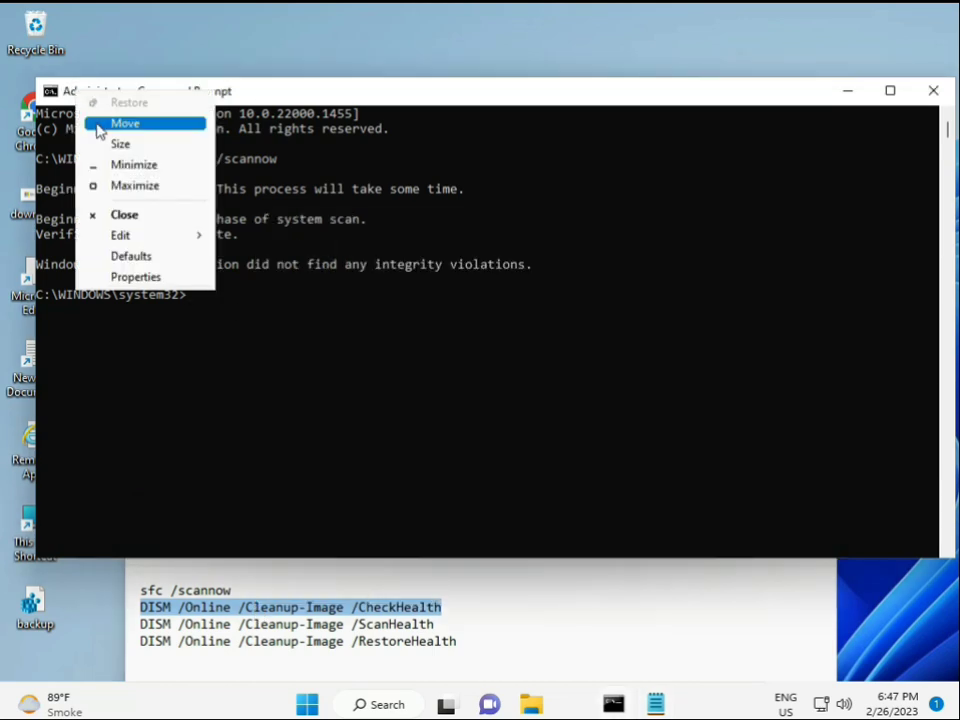
pyautogui.moveTo(163, 236)
pyautogui.click(258, 276)
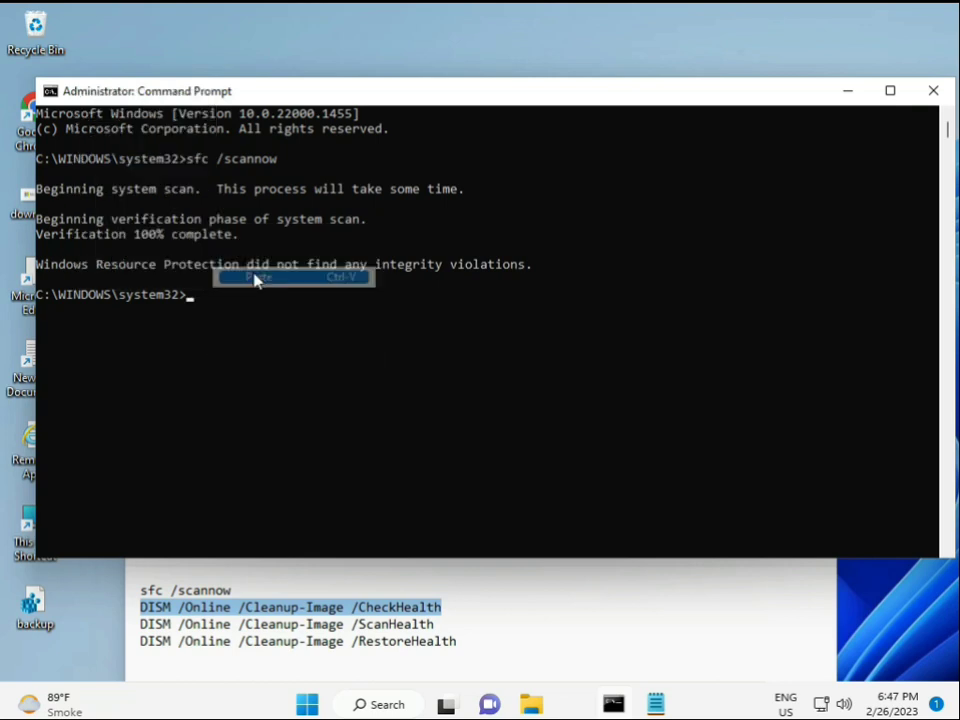
pyautogui.moveTo(655, 704)
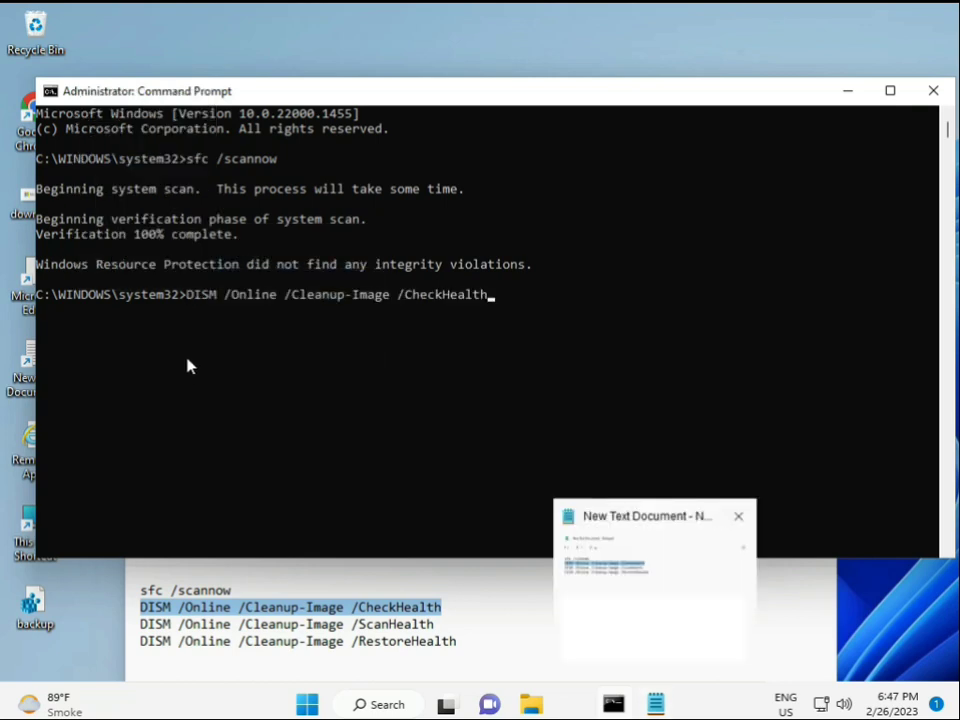
pyautogui.click(186, 298)
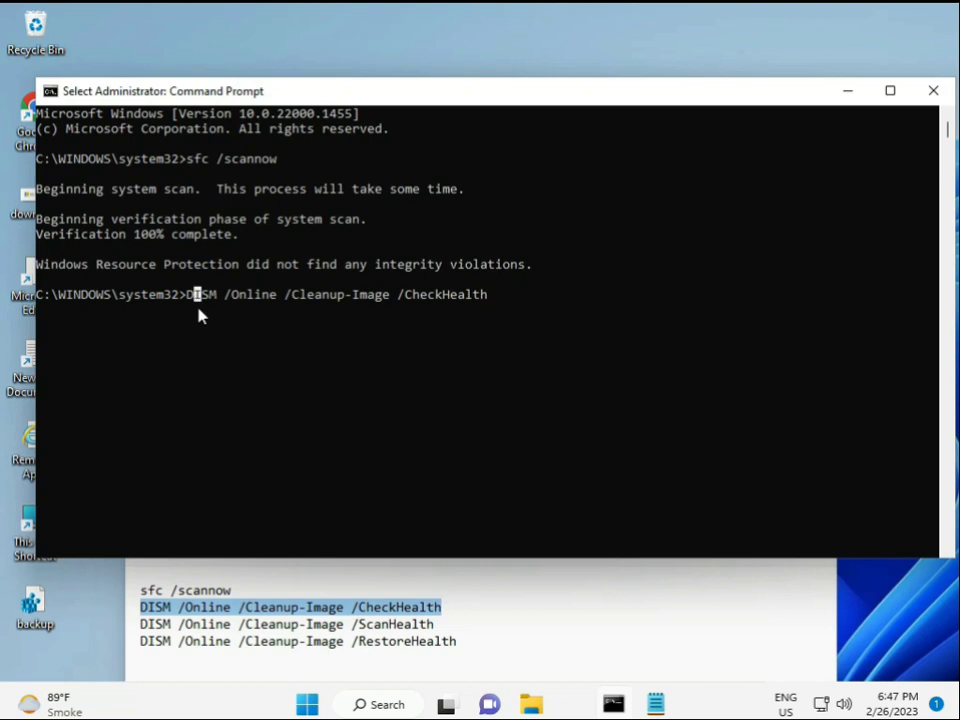
pyautogui.press('Escape')
pyautogui.press('Return')
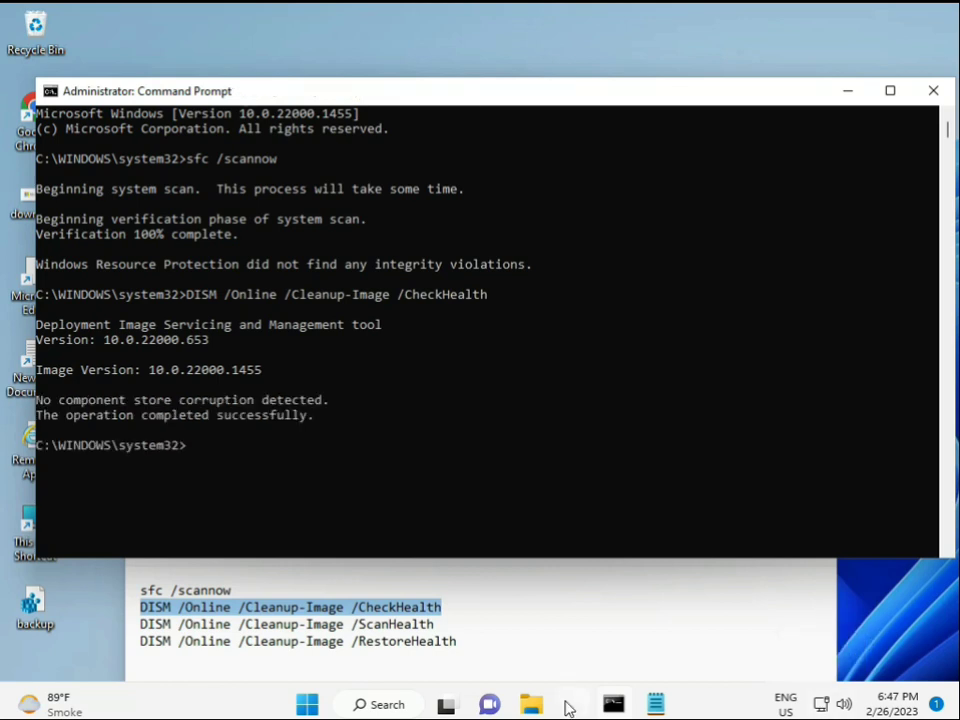
# Copy the DISM ScanHealth line from Notepad and focus the console prompt.
pyautogui.click(142, 625)
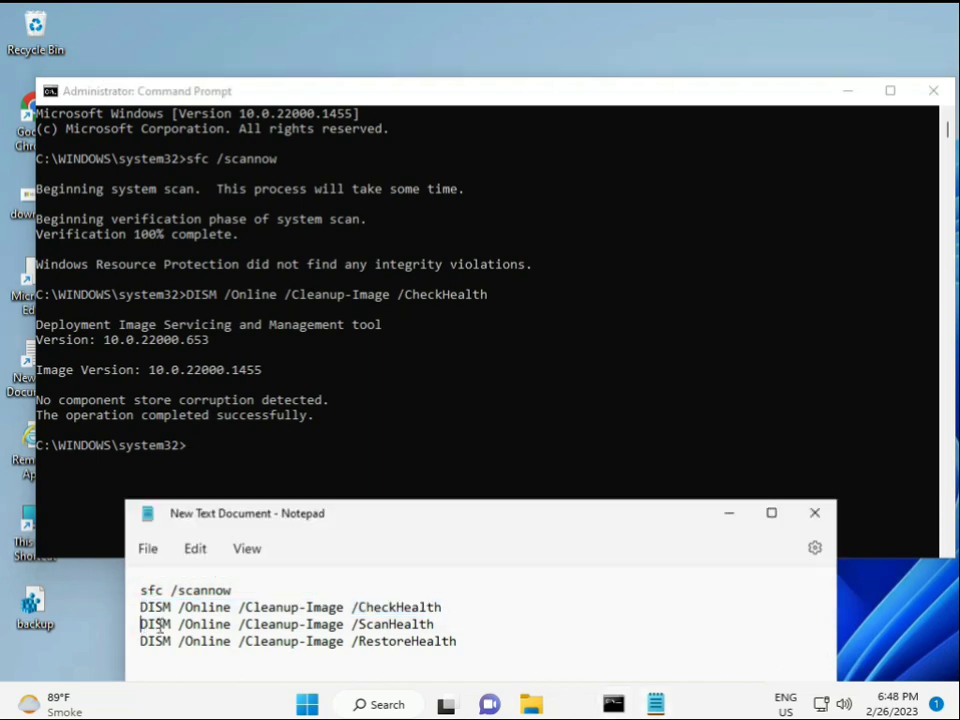
pyautogui.keyDown('shift'); pyautogui.click(456, 626); pyautogui.keyUp('shift')
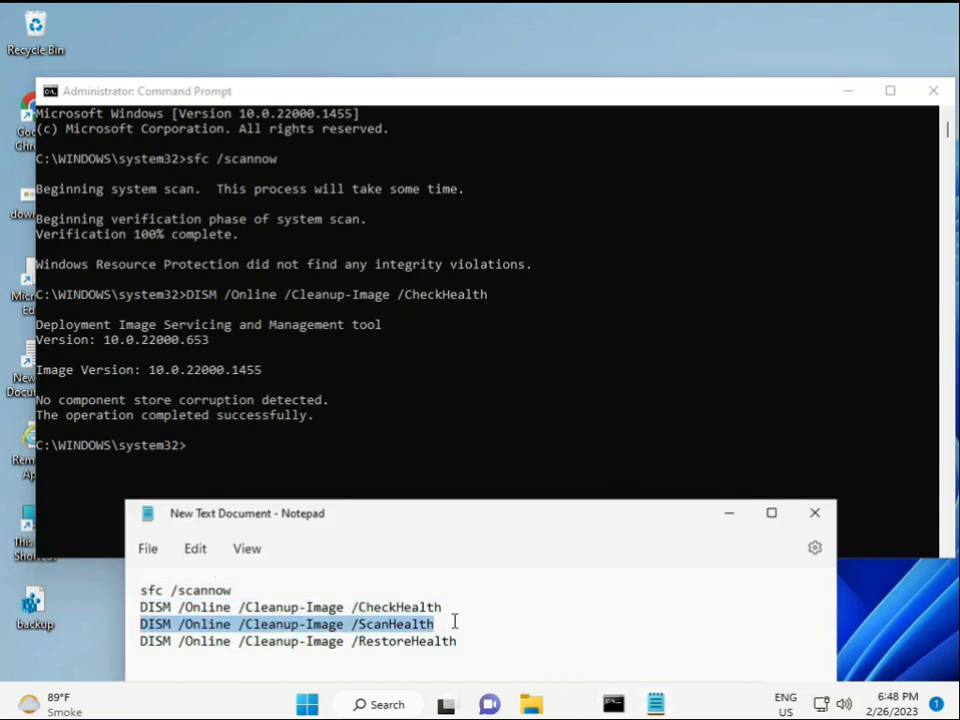
pyautogui.rightClick(428, 628)
pyautogui.click(467, 357)
pyautogui.click(225, 458)
pyautogui.click(193, 452)
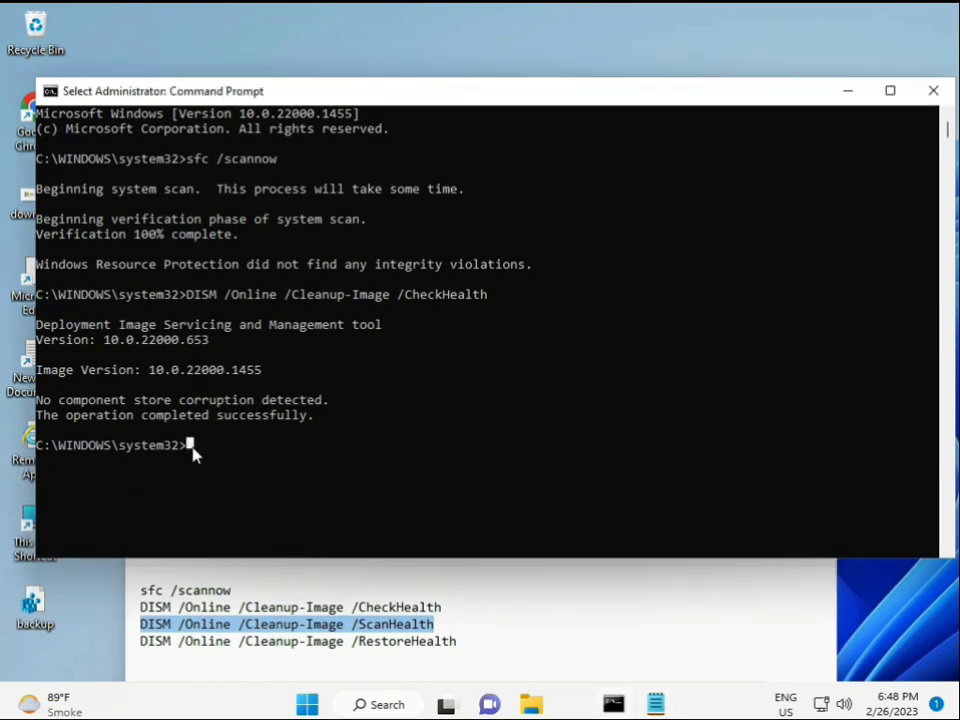